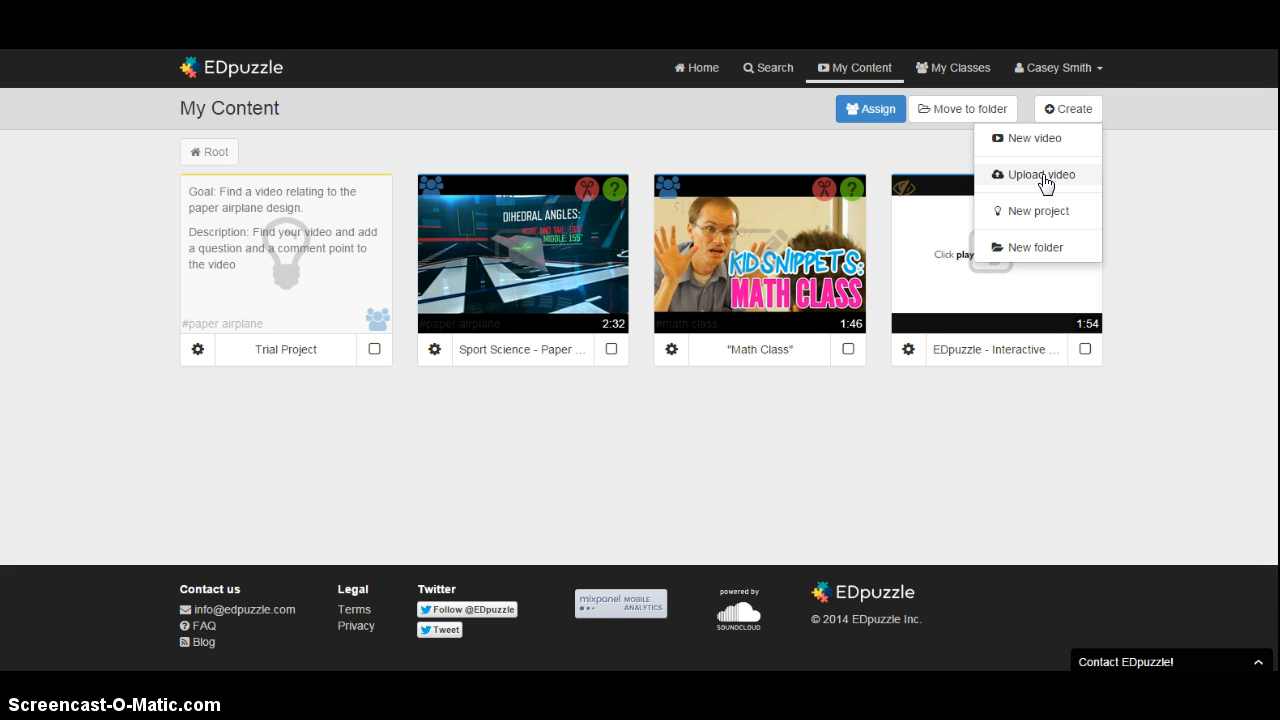
Step: Start creating a new video to get to the video search page
left_click(1027, 141)
left_click(815, 227)
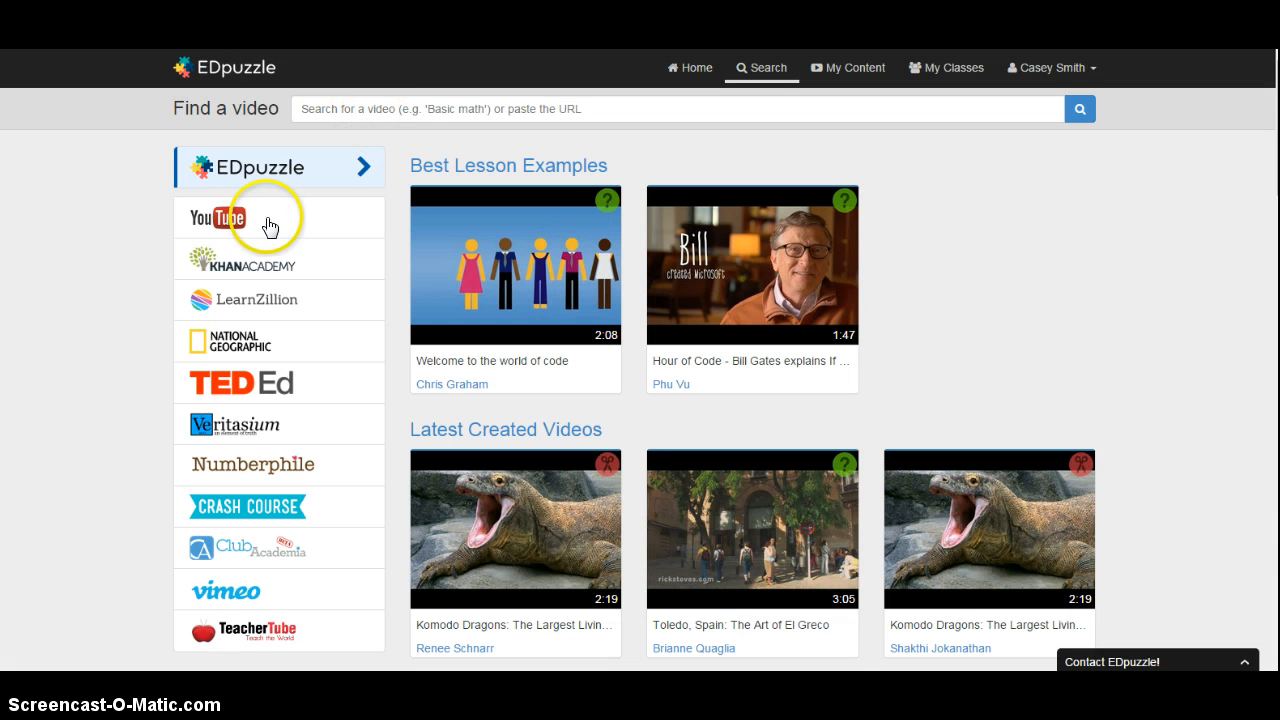
Step: Examine the list of video sources and the example lessons and recently created videos offered in the EDpuzzle library
scroll(258, 260, "down", 1)
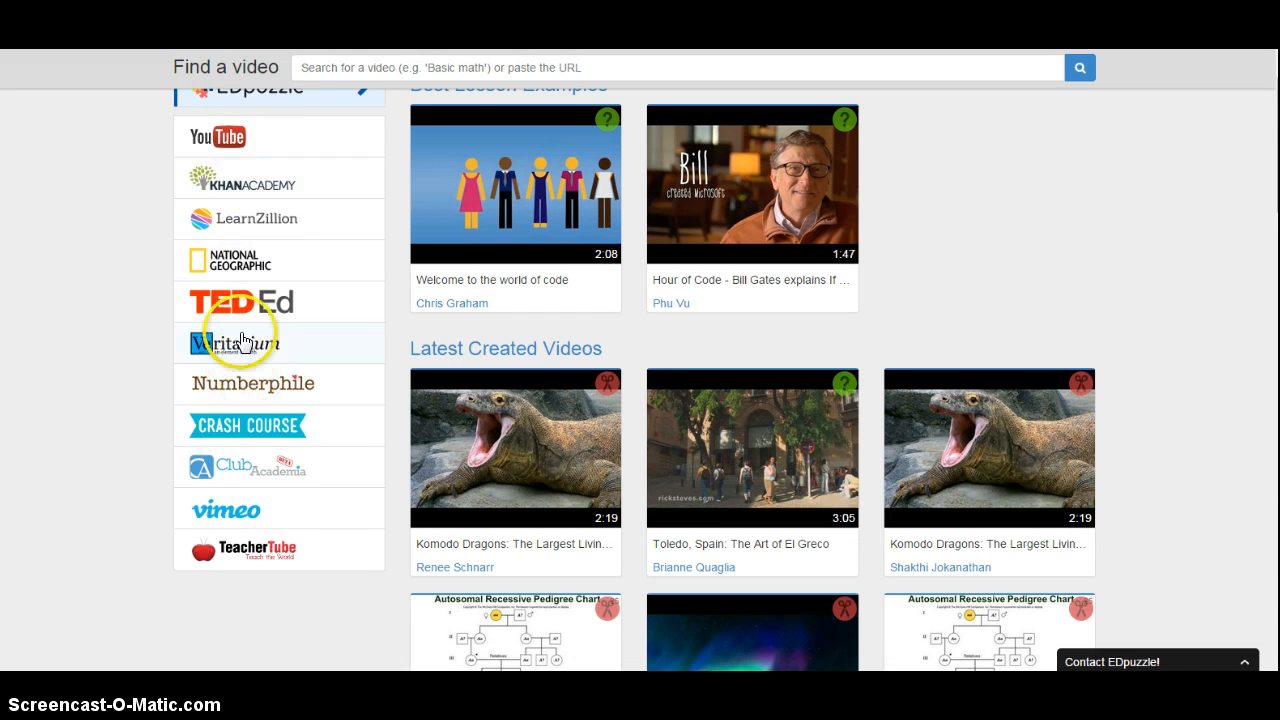
scroll(245, 300, "up", 1)
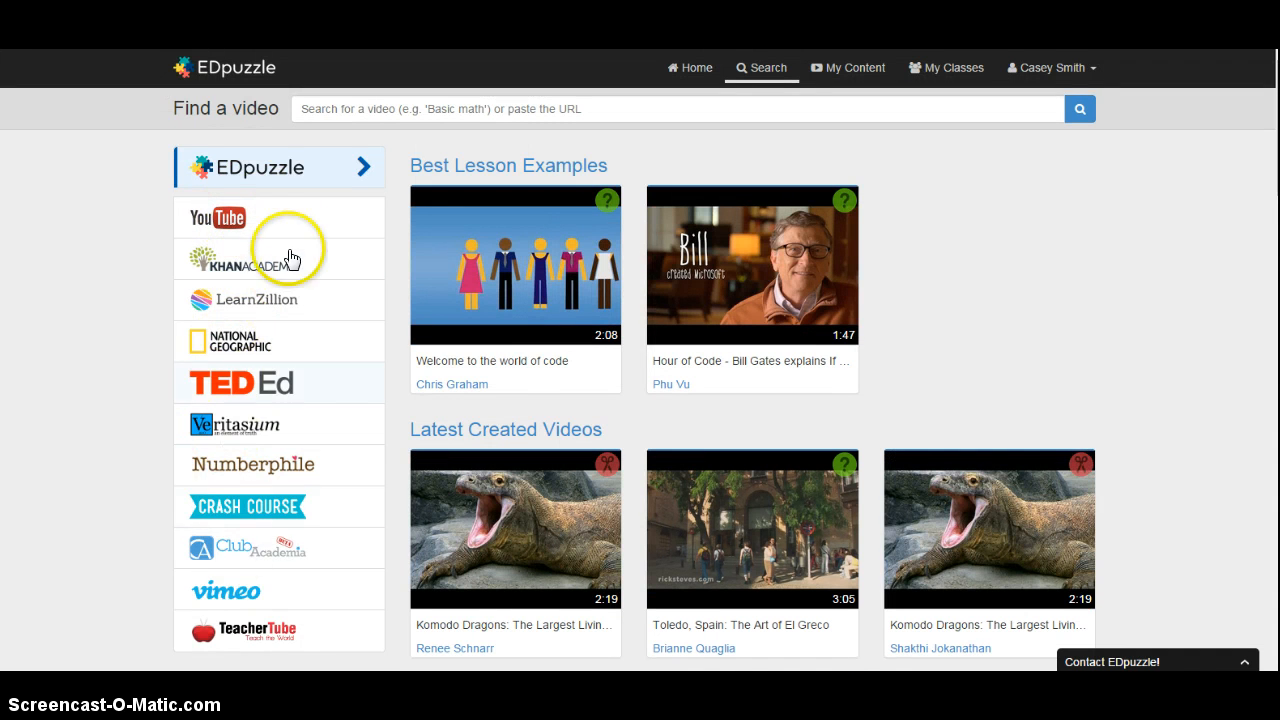
scroll(263, 448, "down", 1)
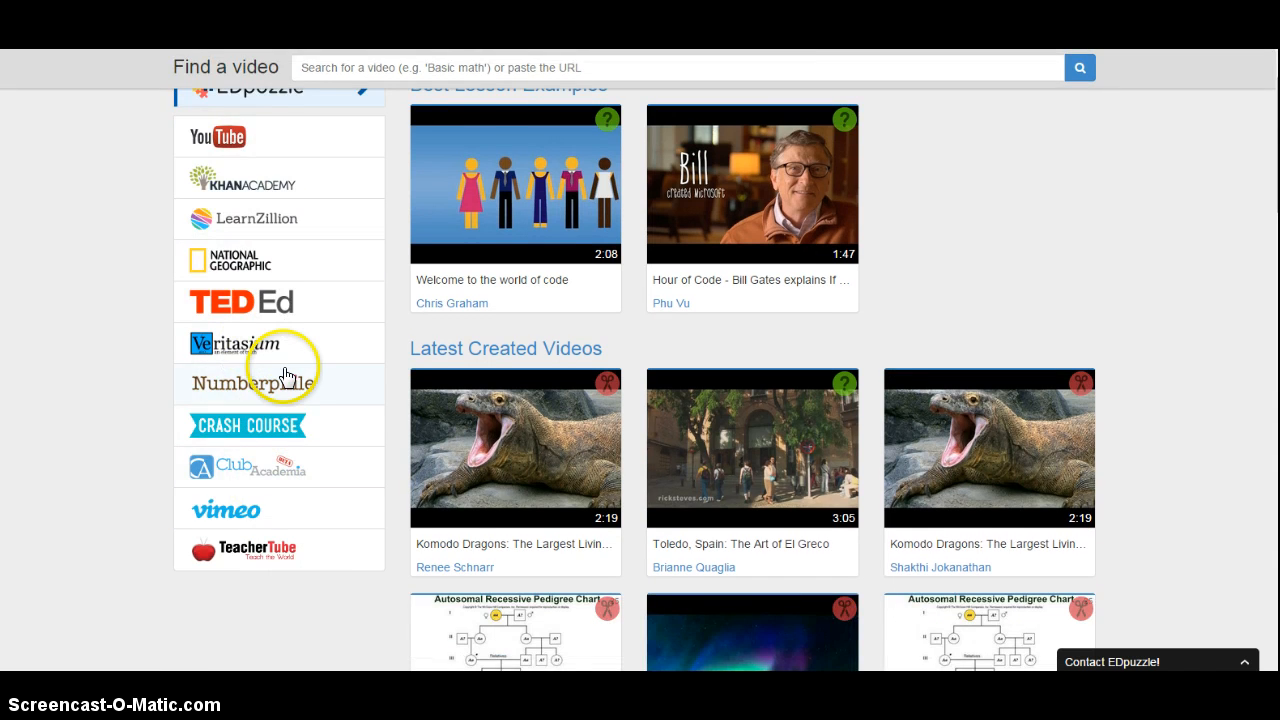
scroll(297, 367, "up", 1)
mouse_move(793, 270)
scroll(814, 386, "down", 3)
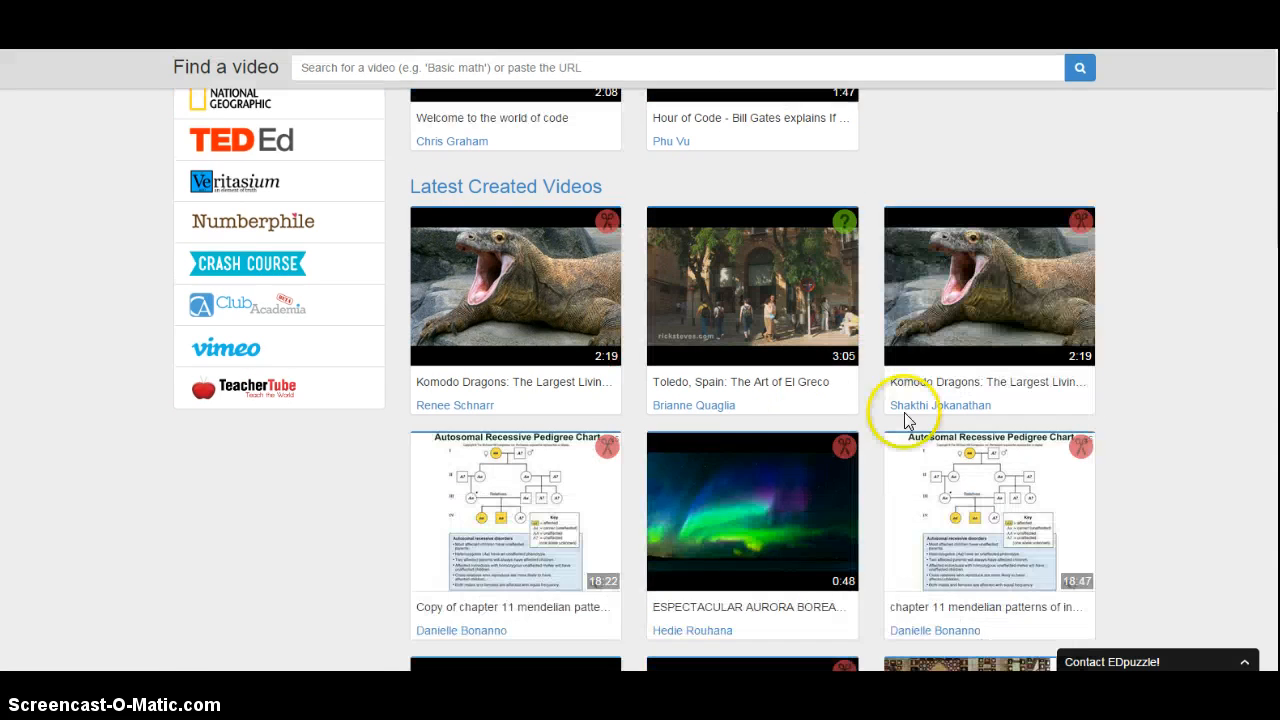
scroll(760, 520, "down", 1)
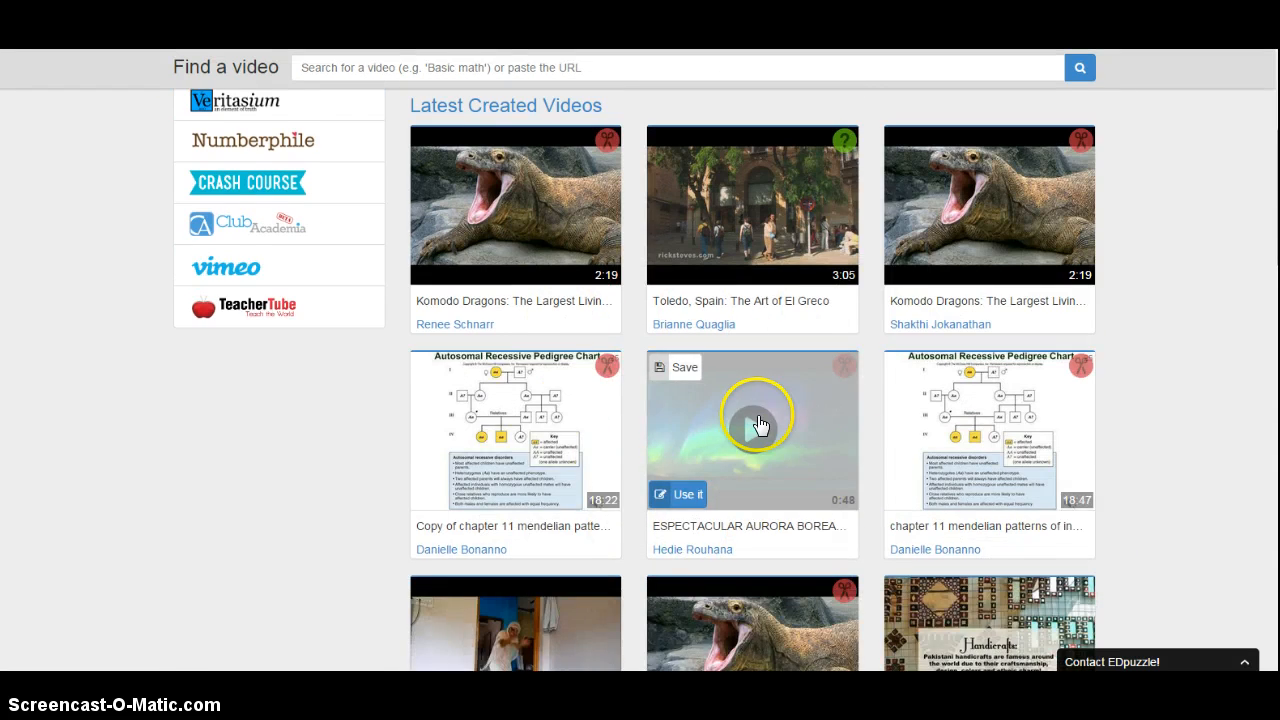
scroll(763, 420, "up", 4)
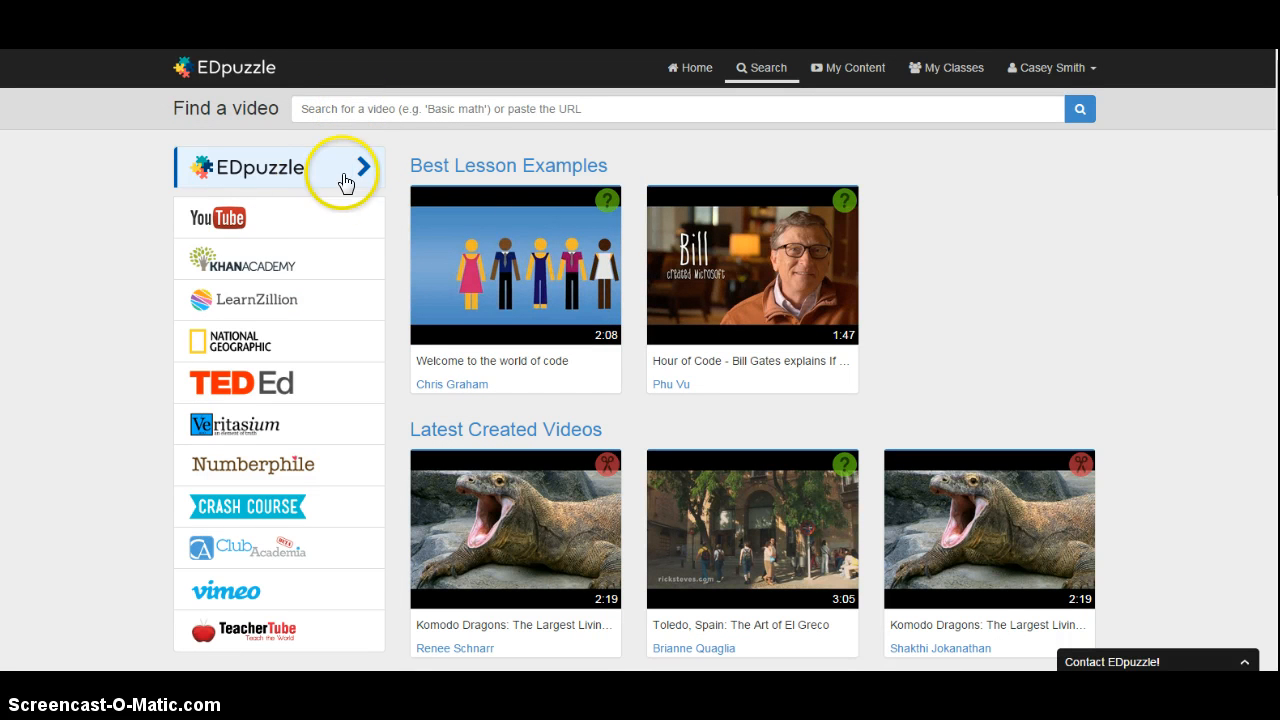
mouse_move(706, 322)
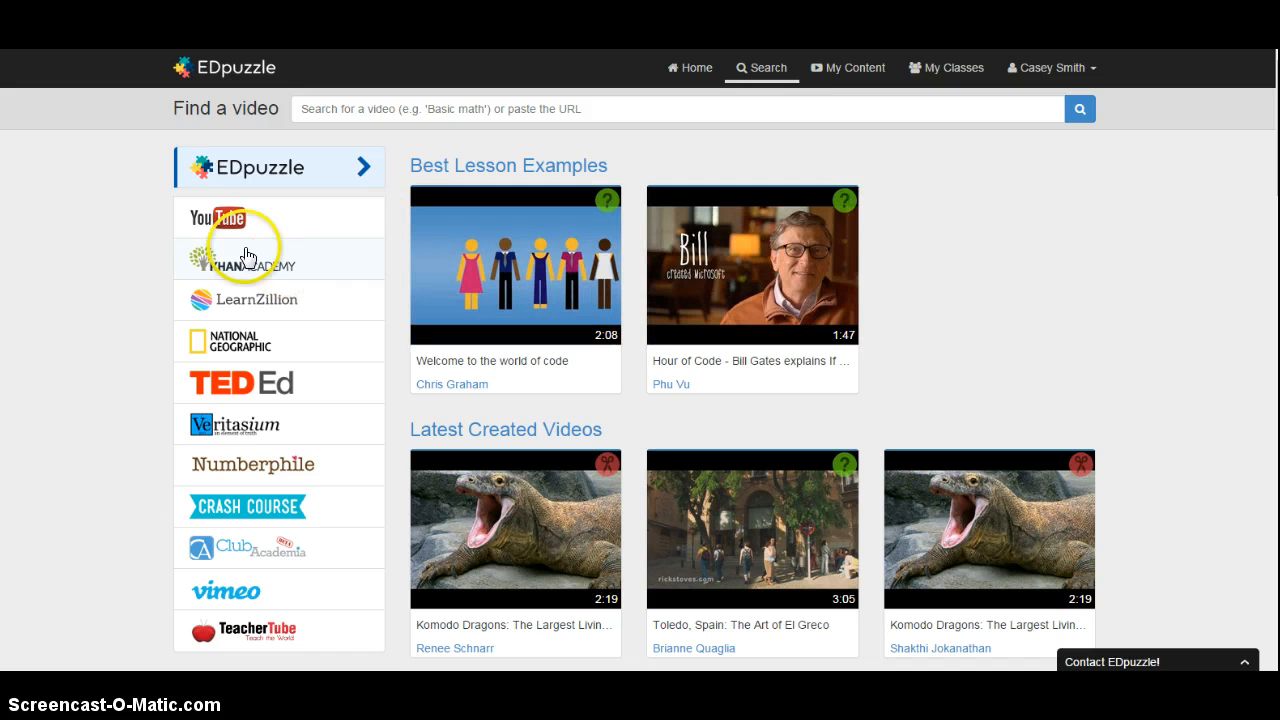
left_click(222, 229)
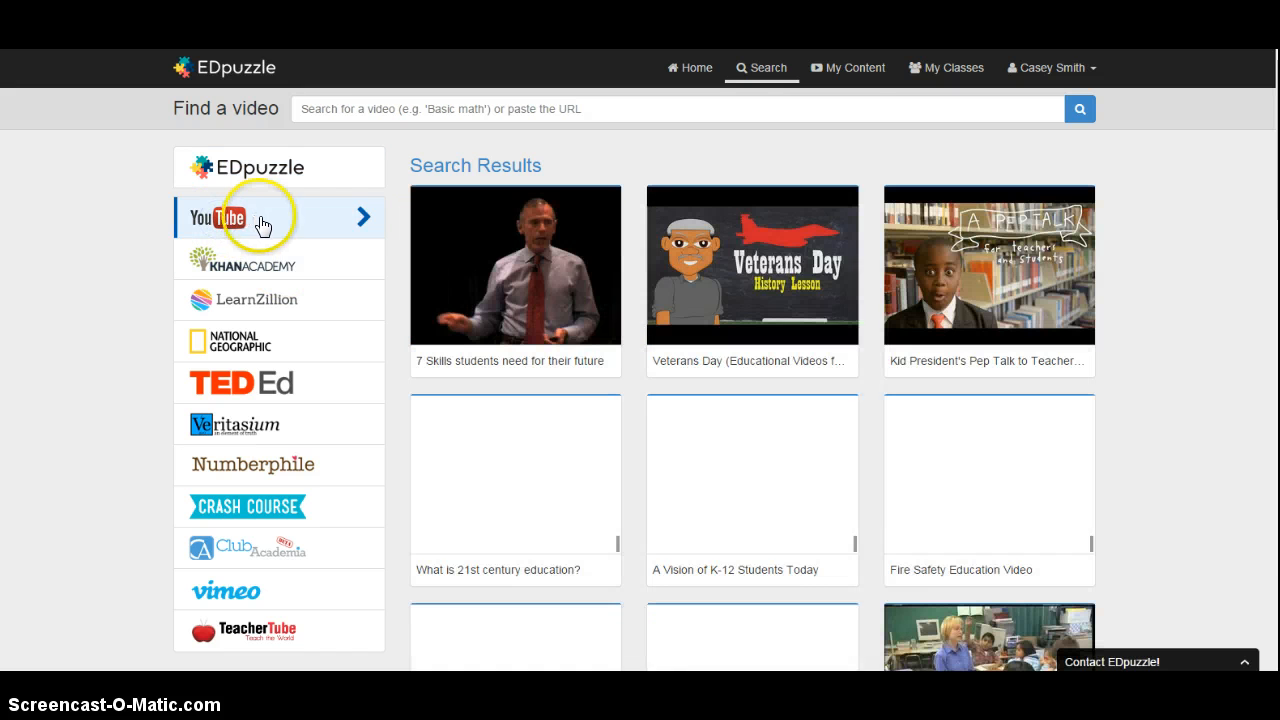
left_click(318, 108)
right_click(318, 108)
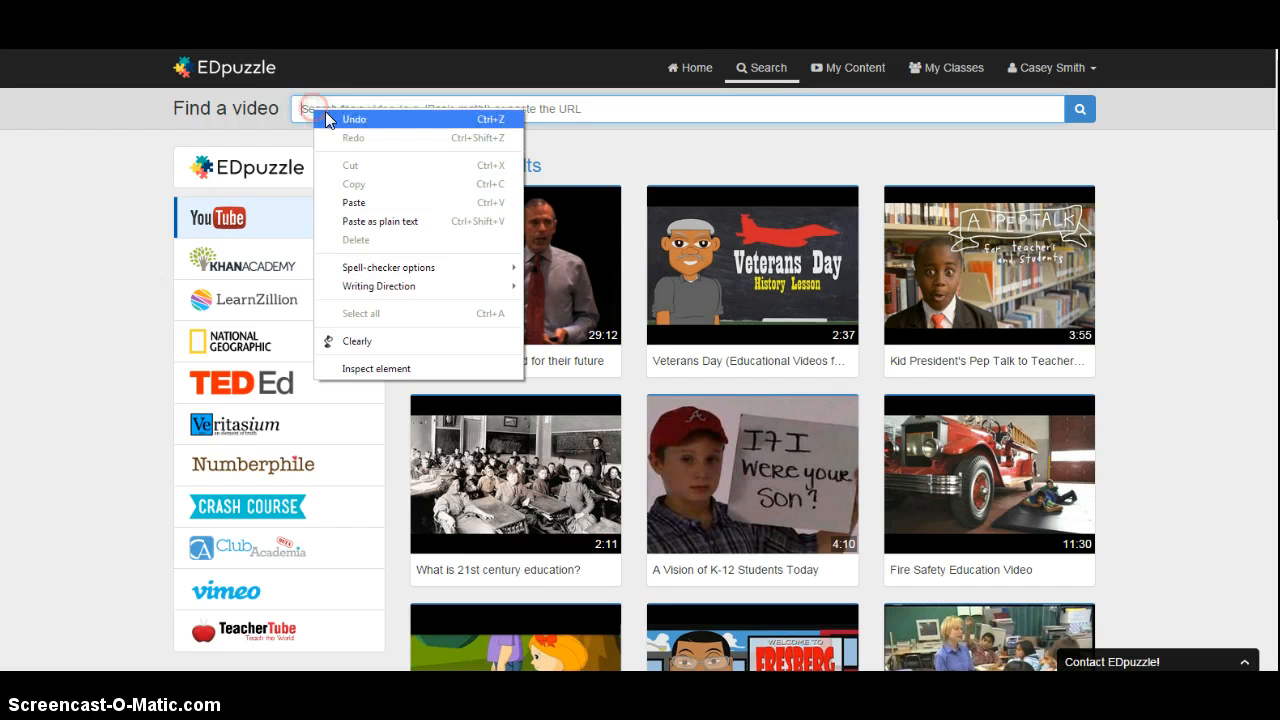
left_click(358, 200)
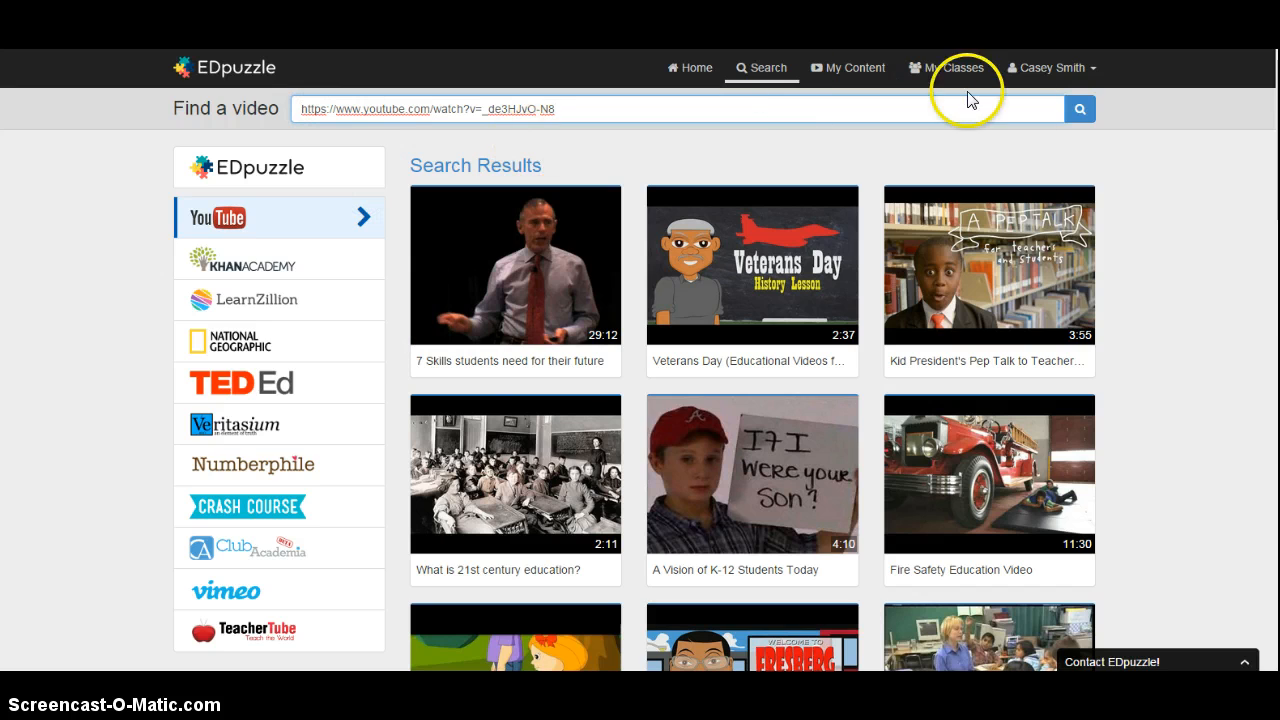
left_click(1080, 109)
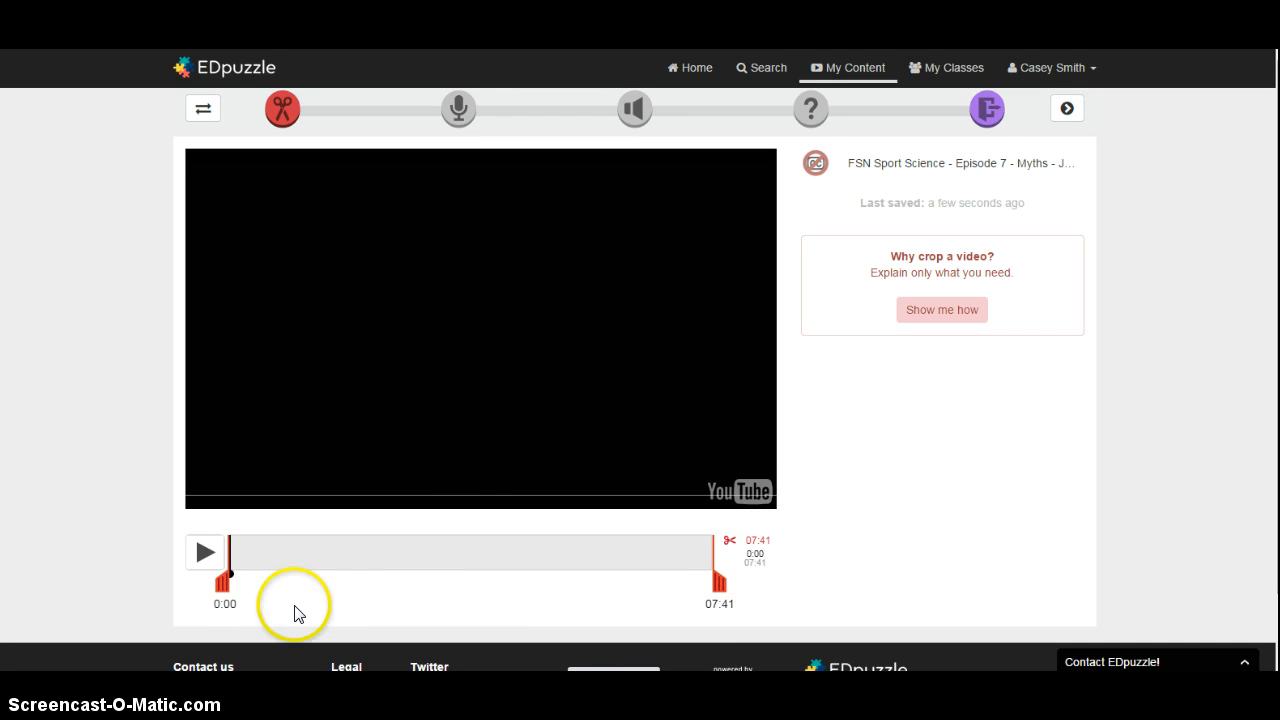
Step: Crop the FSN Sport Science video to run from 01:05 to 04:00 and continue to the audio track stage
mouse_move(216, 584)
left_mouse_down()
mouse_move(400, 585)
mouse_move(297, 585)
left_mouse_up()
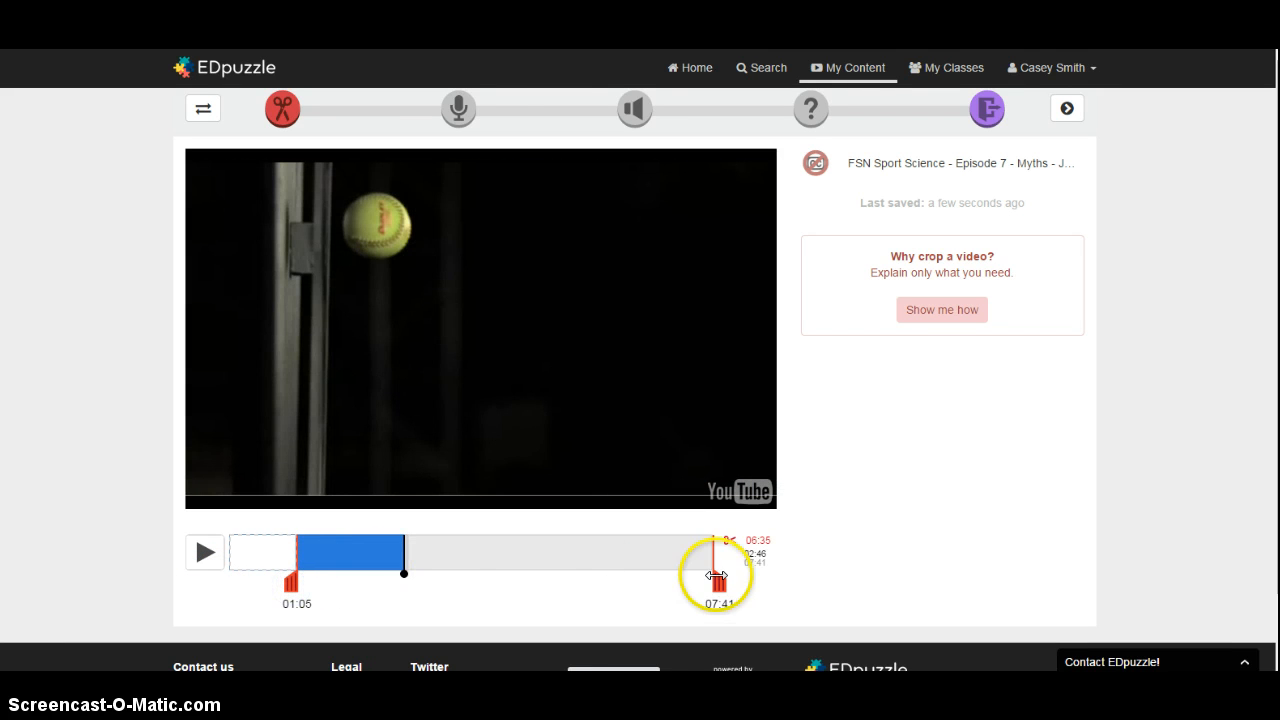
left_click_drag(719, 584, 498, 593)
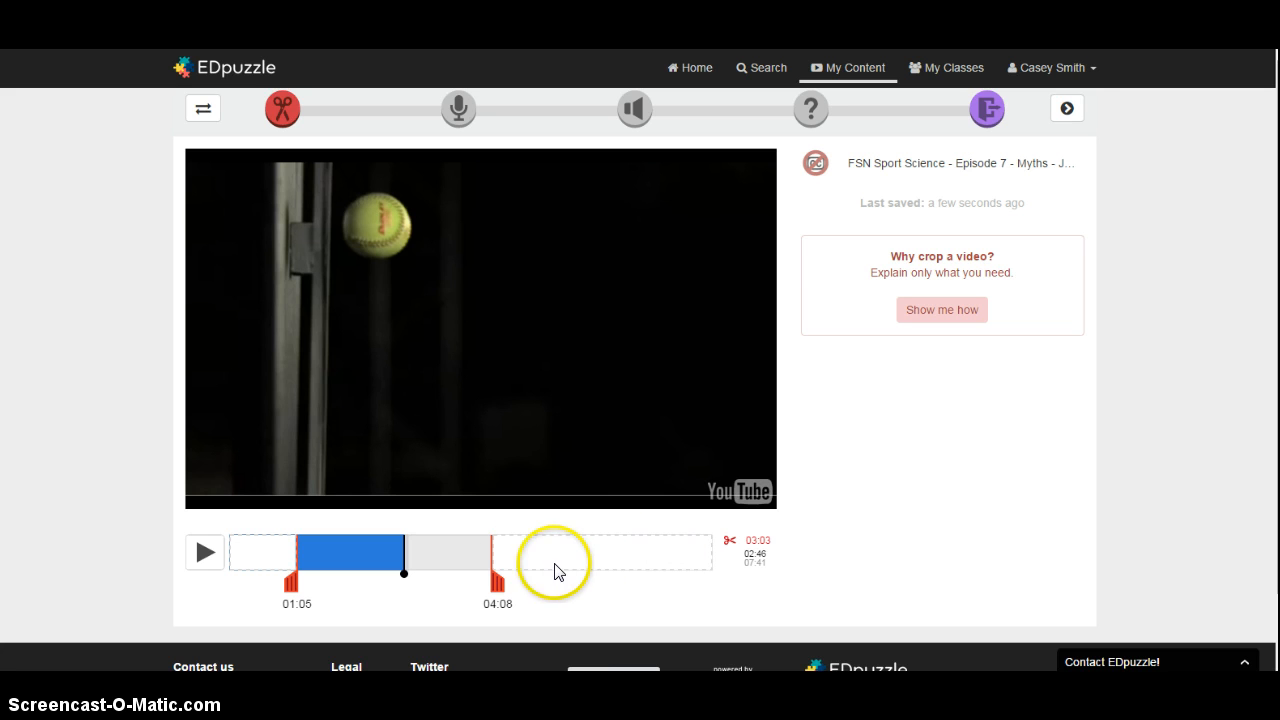
mouse_move(495, 580)
left_mouse_down()
mouse_move(477, 589)
mouse_move(489, 586)
left_mouse_up()
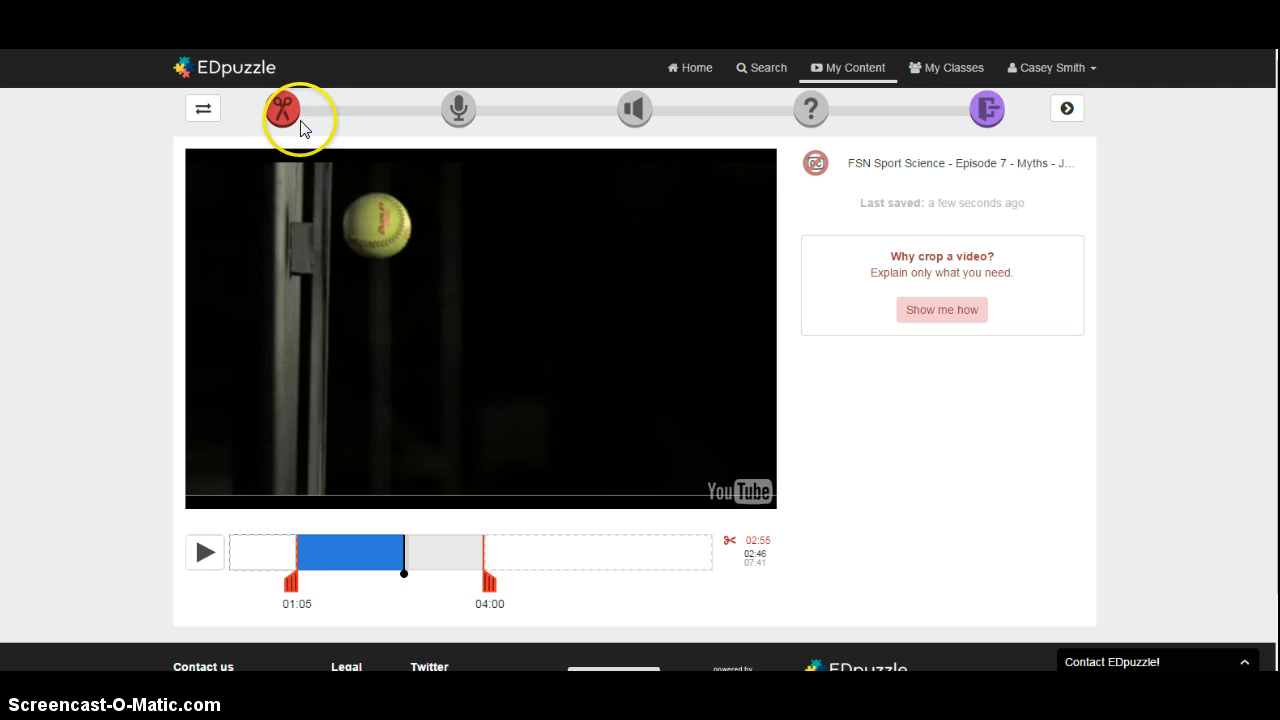
left_click(1069, 113)
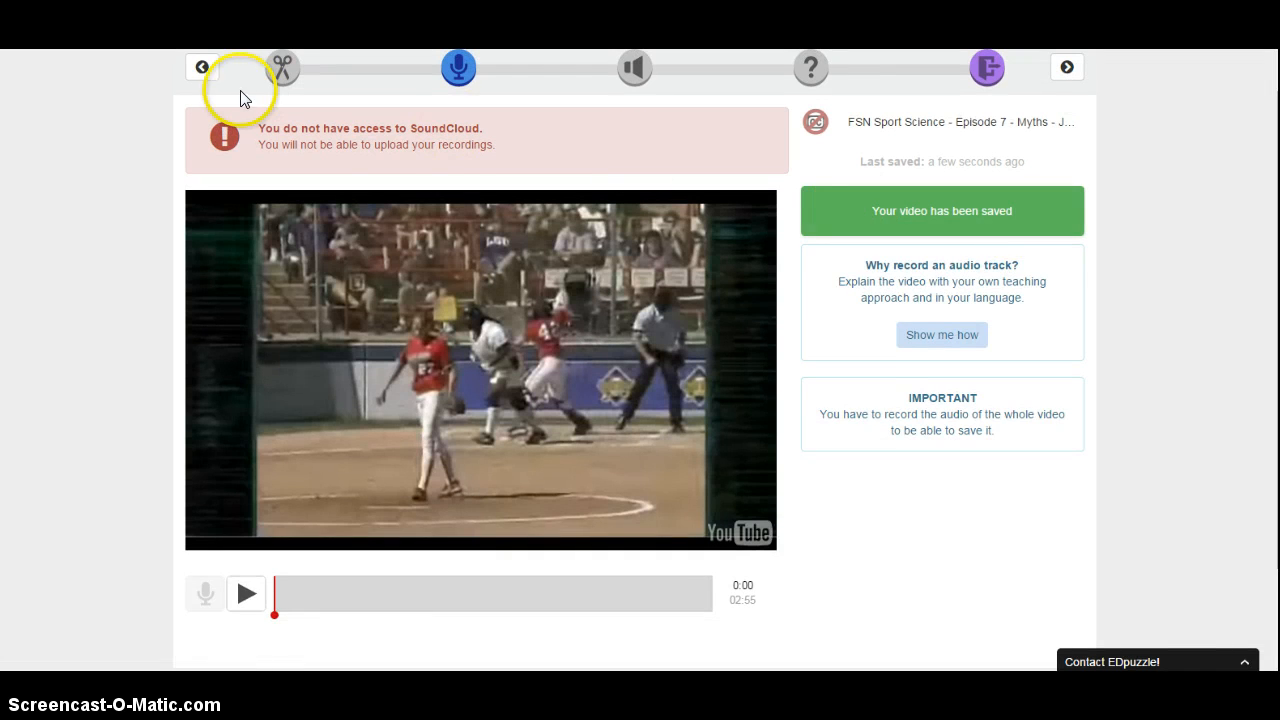
Step: Skip the audio track and audio notes stages without recording and go to the quiz stage
scroll(441, 177, "up", 1)
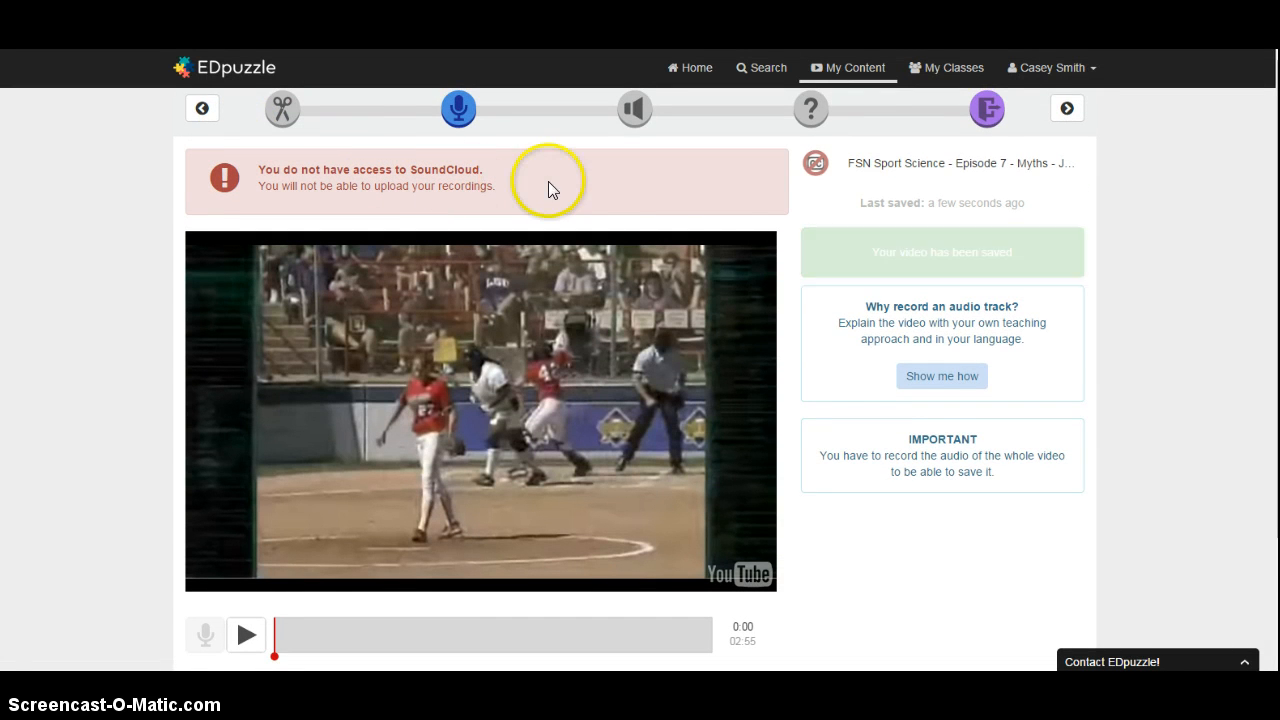
left_click(1067, 110)
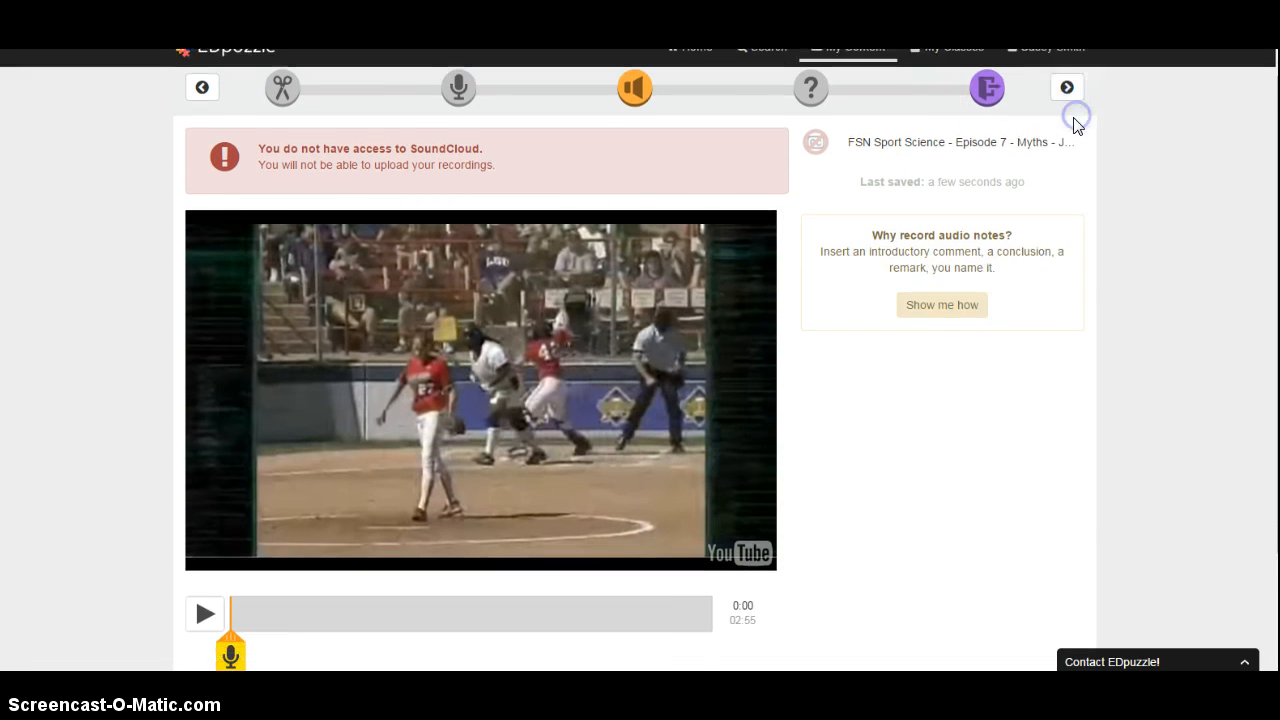
mouse_move(1032, 127)
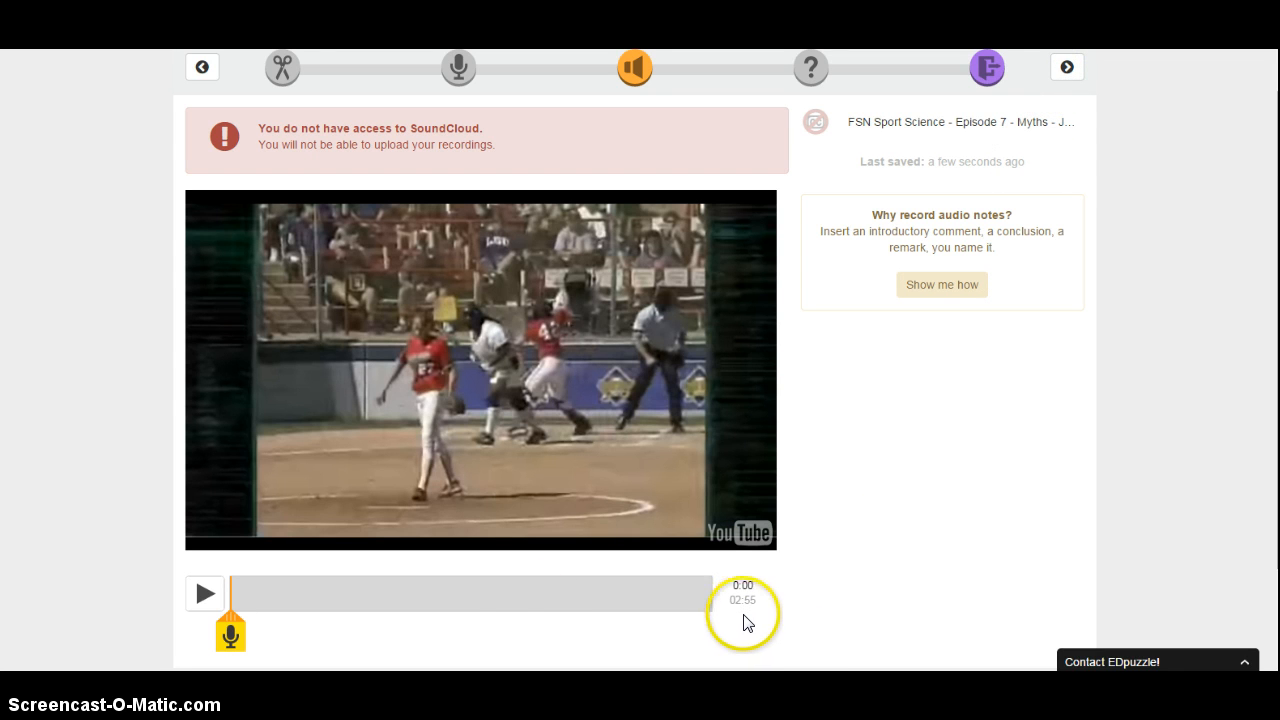
left_click(1067, 67)
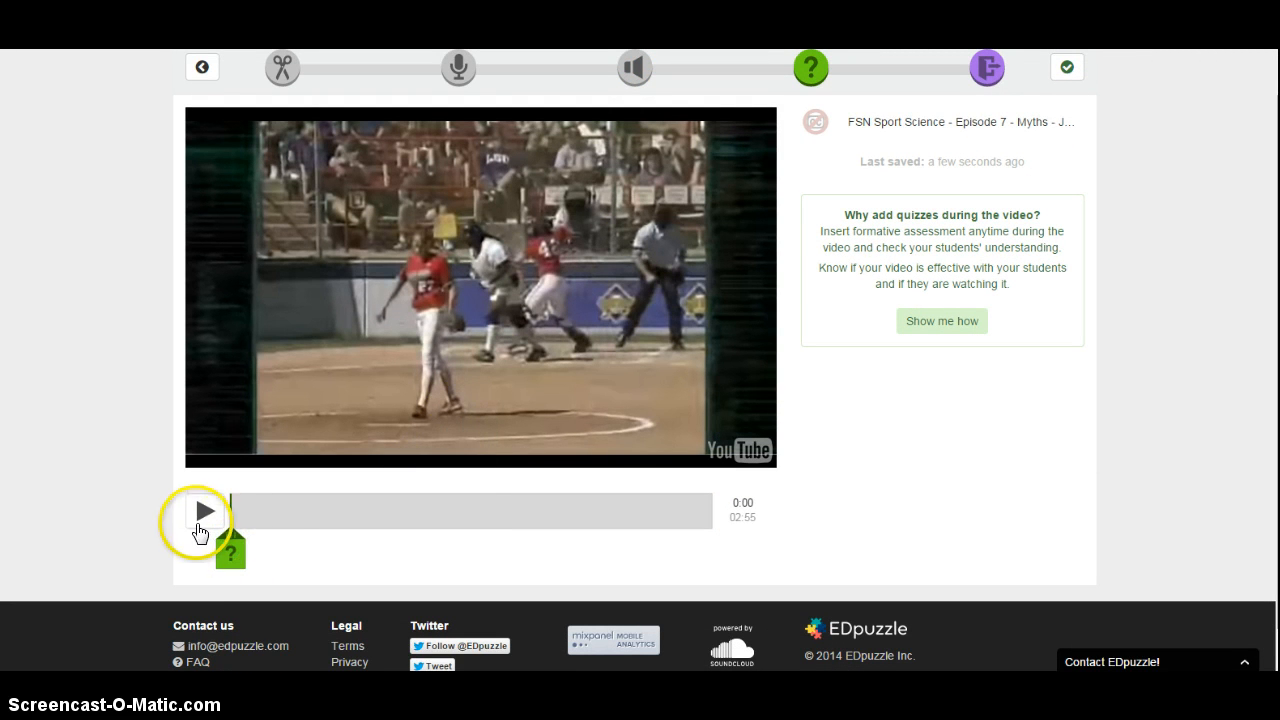
Step: Insert a quiz item at 0:00 in the video, look at the multiple choice format, and make it a comment
left_click(229, 557)
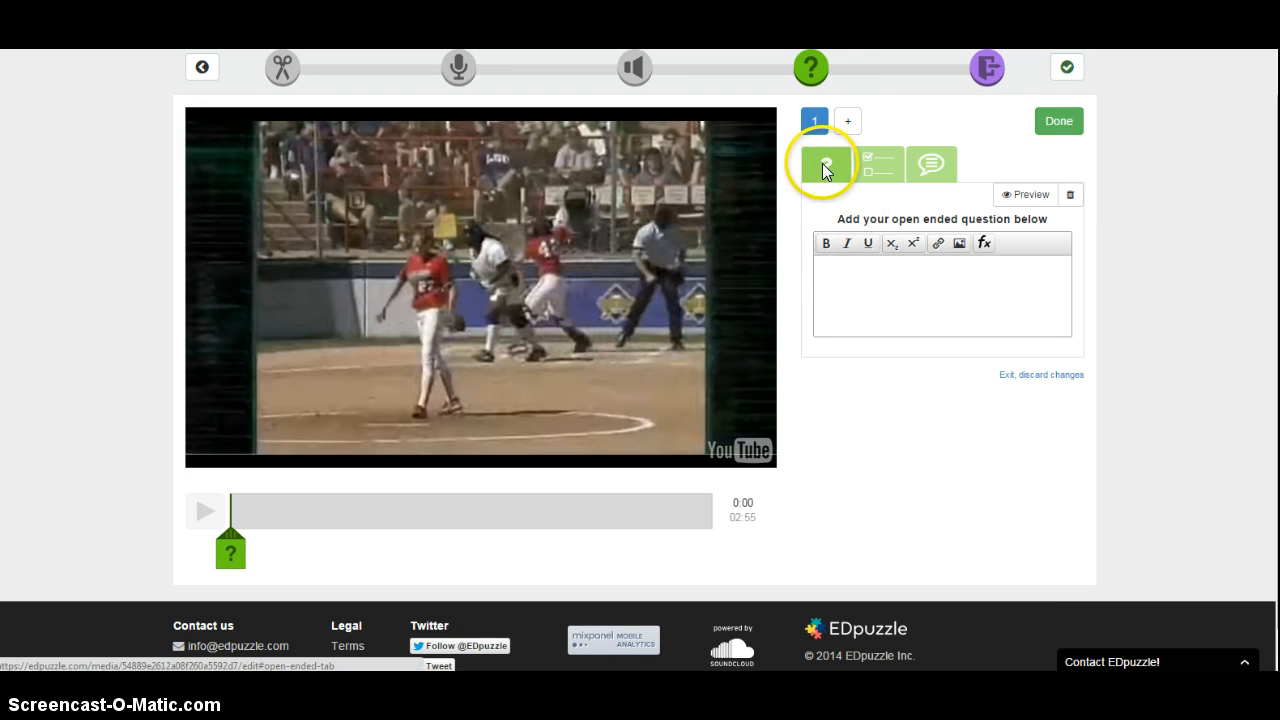
left_click(885, 172)
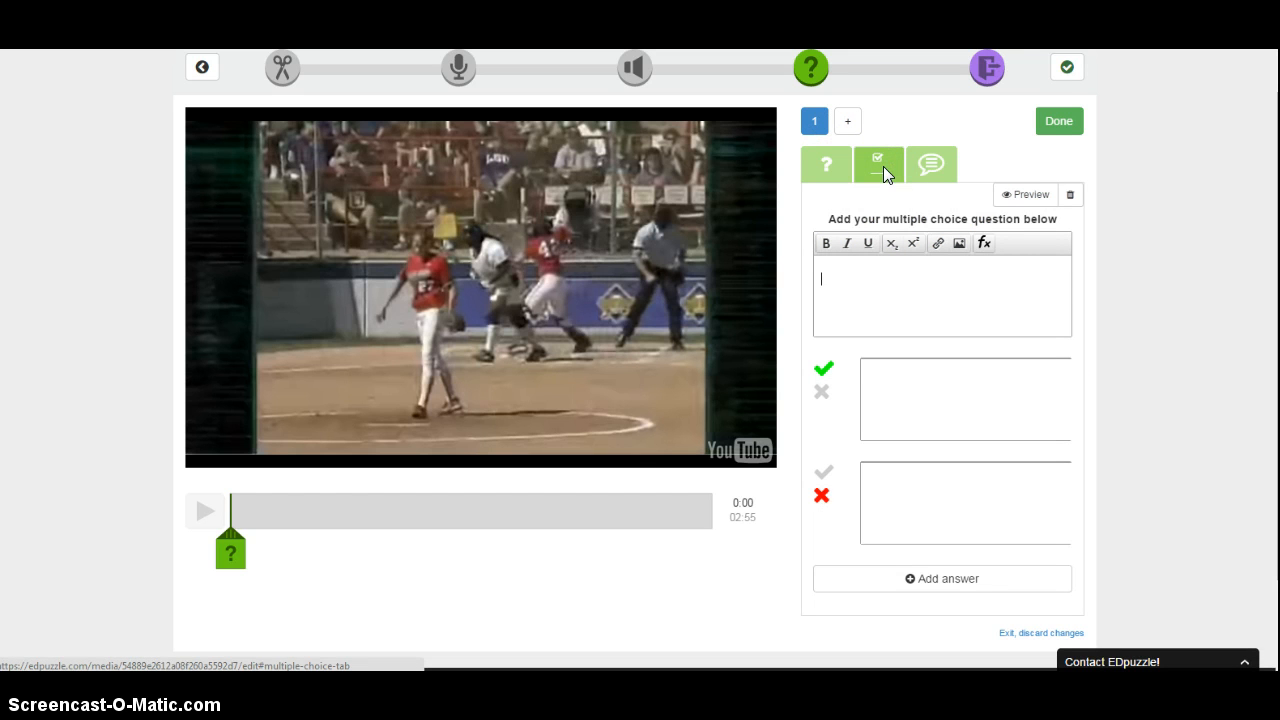
left_click(928, 170)
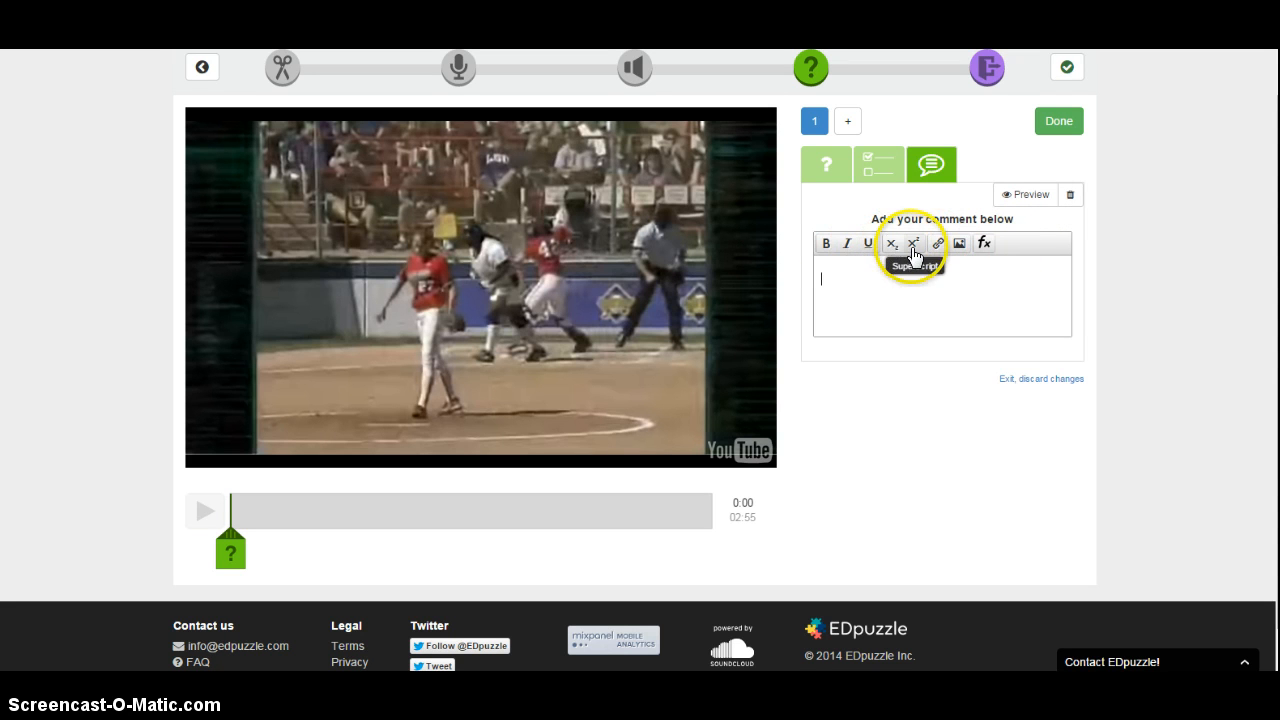
Step: View the equation editor without inserting anything and enter "kjhkjkjjk" as the comment text
left_click(984, 245)
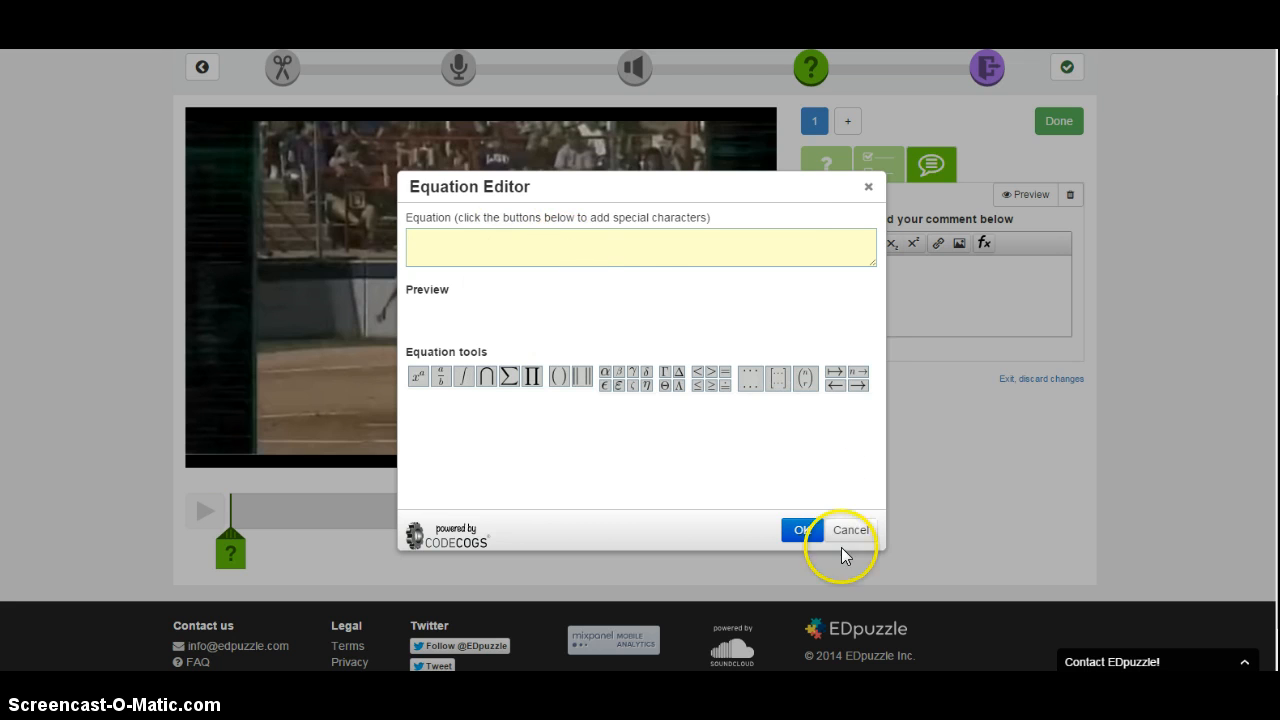
left_click(848, 532)
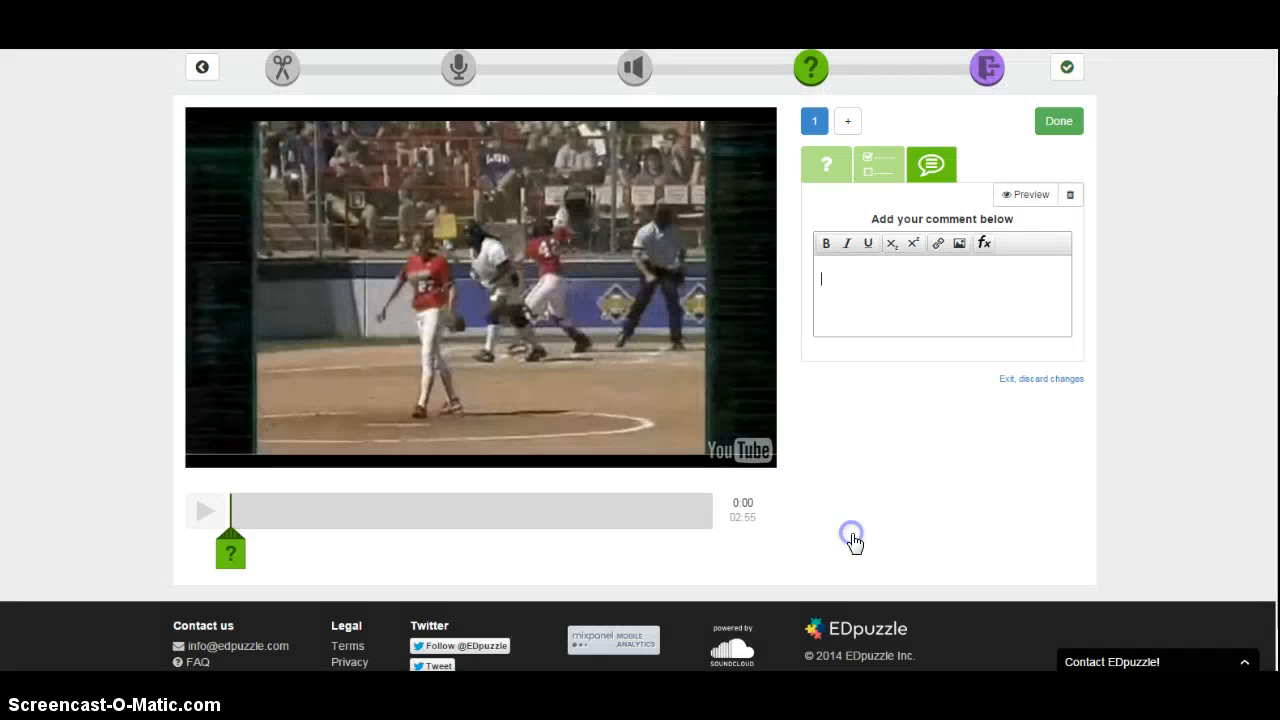
left_click(848, 124)
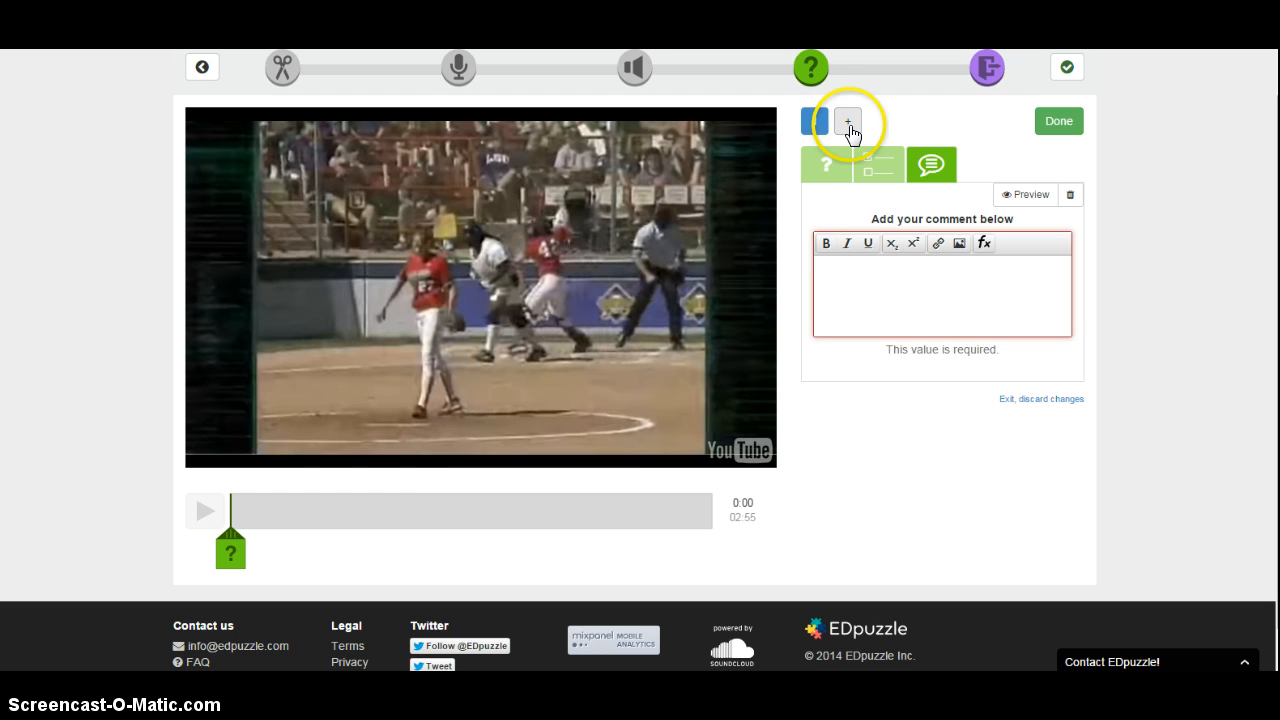
left_click(867, 306)
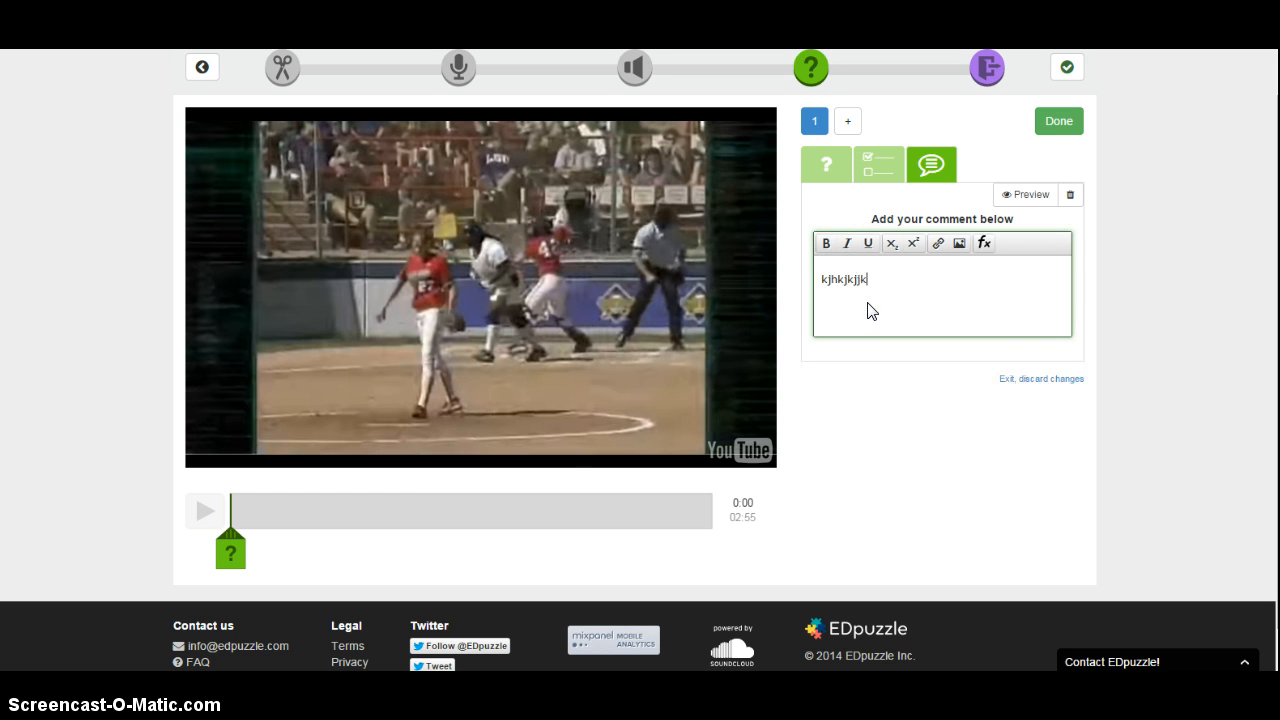
Step: Add a second quiz item at 0:00 as a multiple choice question reading "dasdasd"
left_click(849, 122)
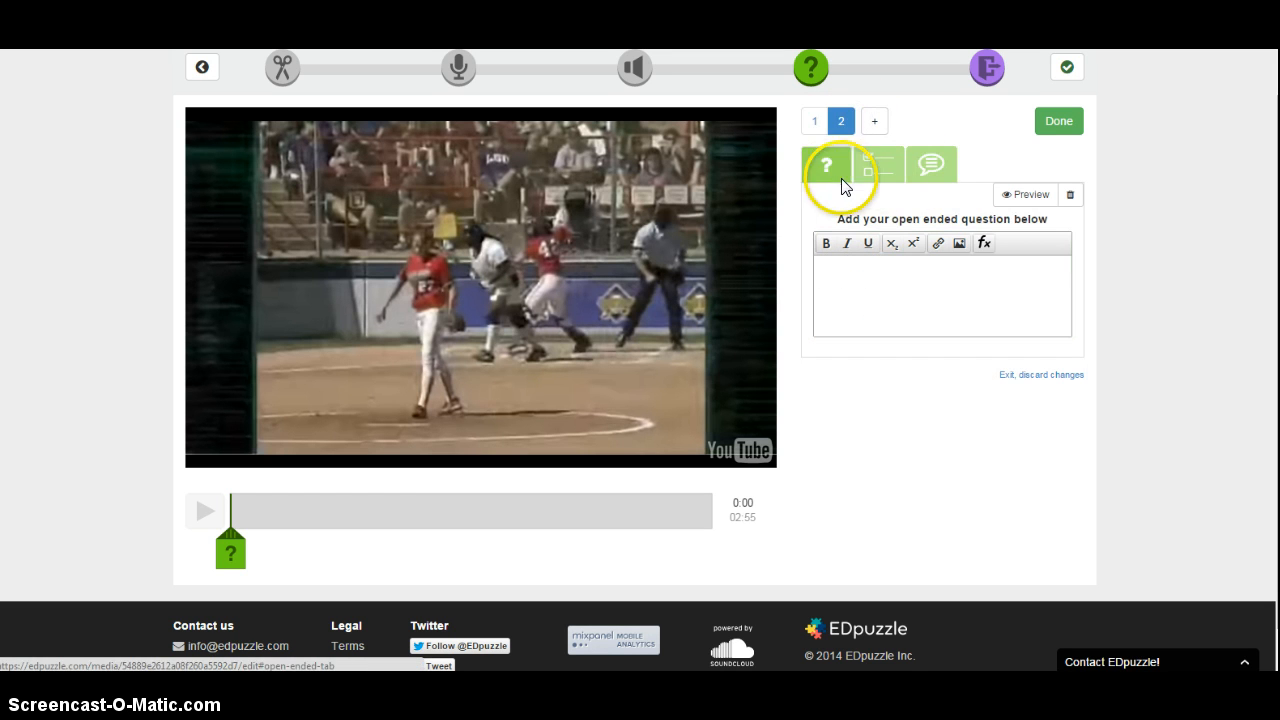
left_click(817, 133)
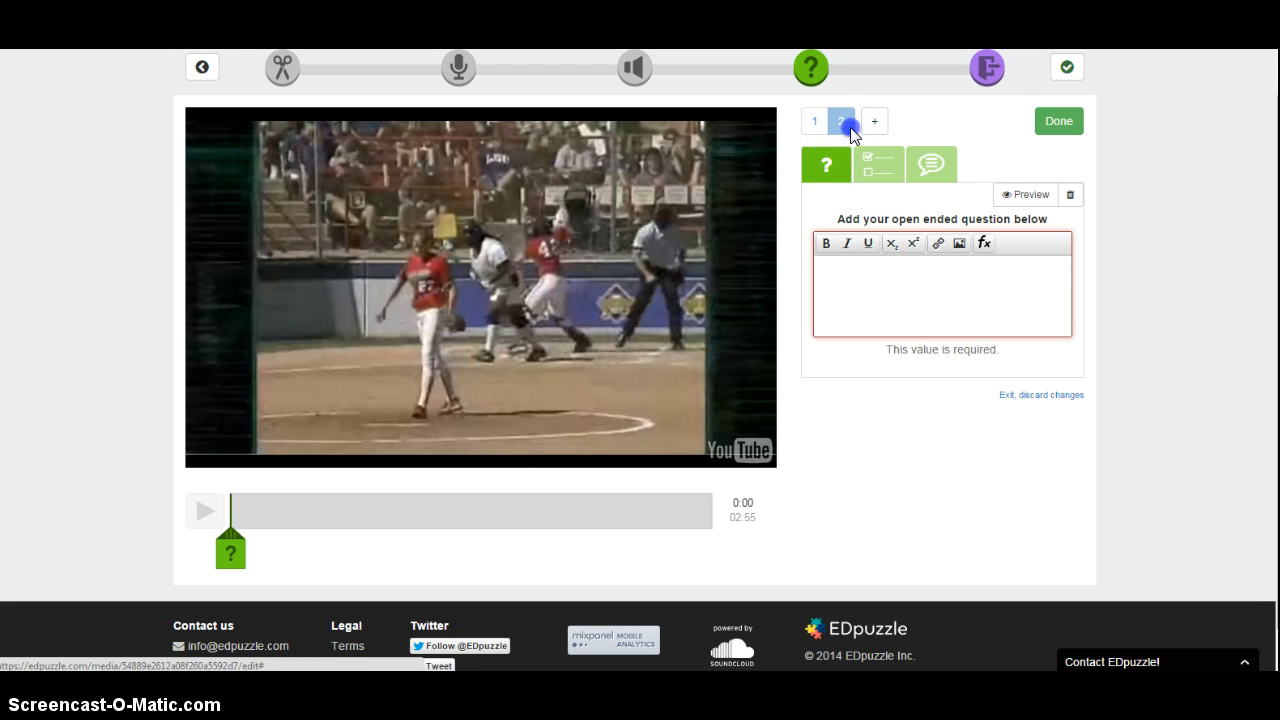
left_click(904, 277)
left_click(889, 170)
left_click(887, 266)
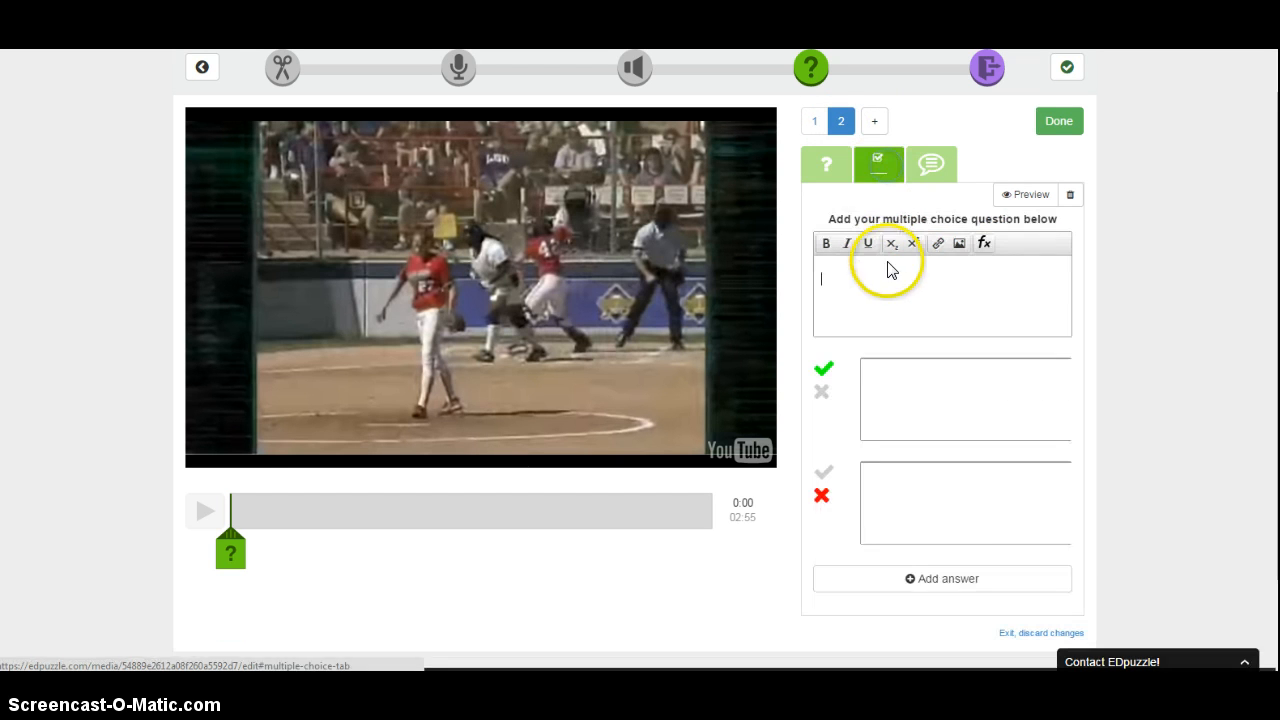
type("dasdasd")
Step: Fill in the answers "sd" and "asd", marking "sd" as incorrect and "asd" as correct
left_click(931, 489)
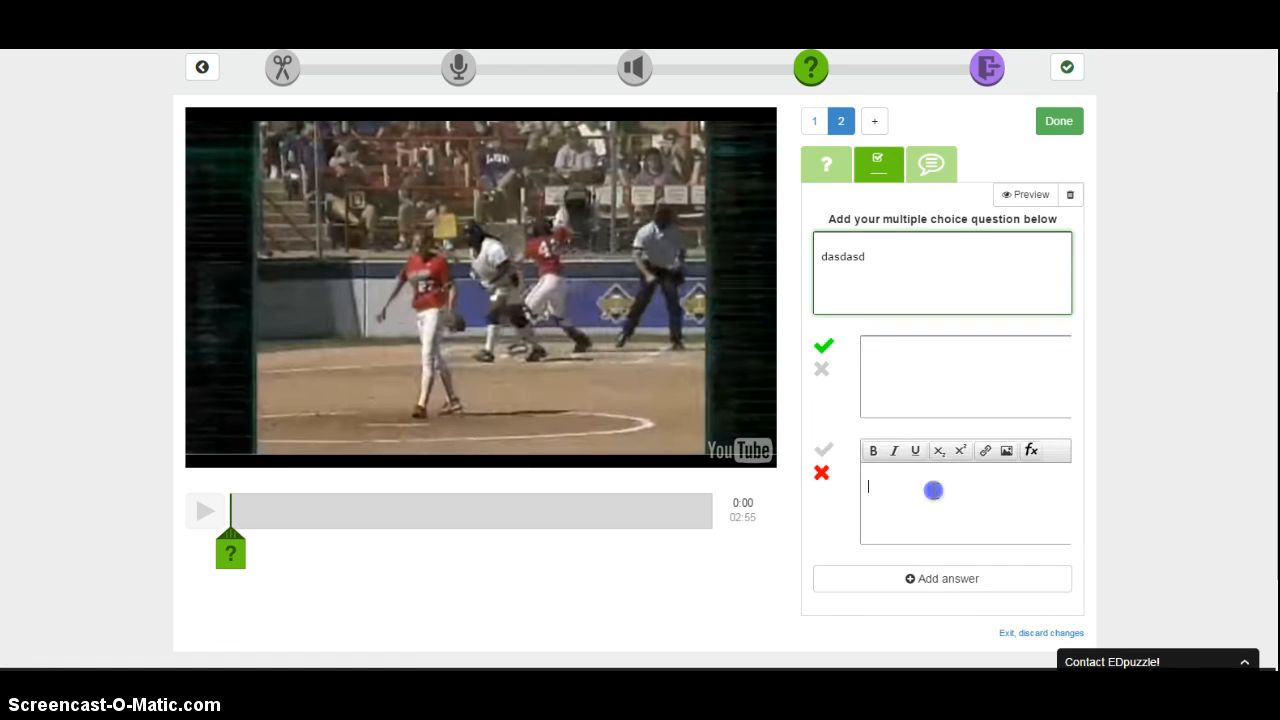
type("asd")
left_click(921, 396)
type("sd")
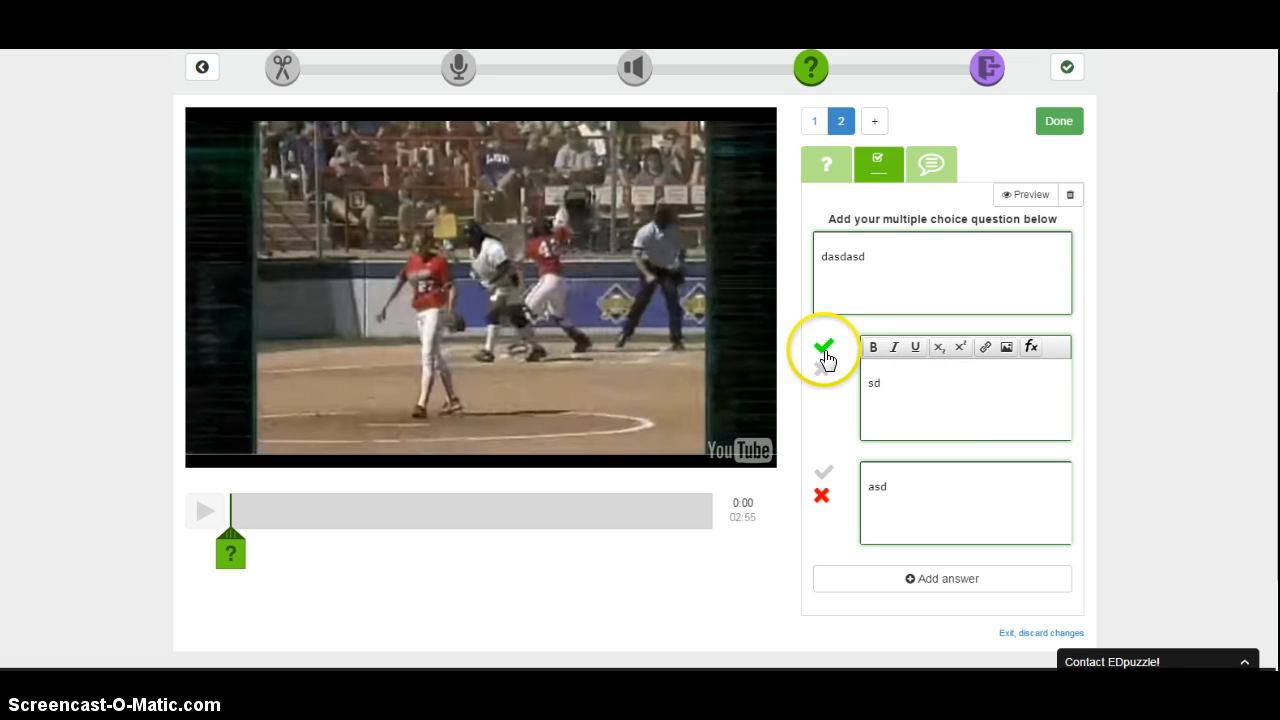
left_click(823, 376)
left_click(823, 530)
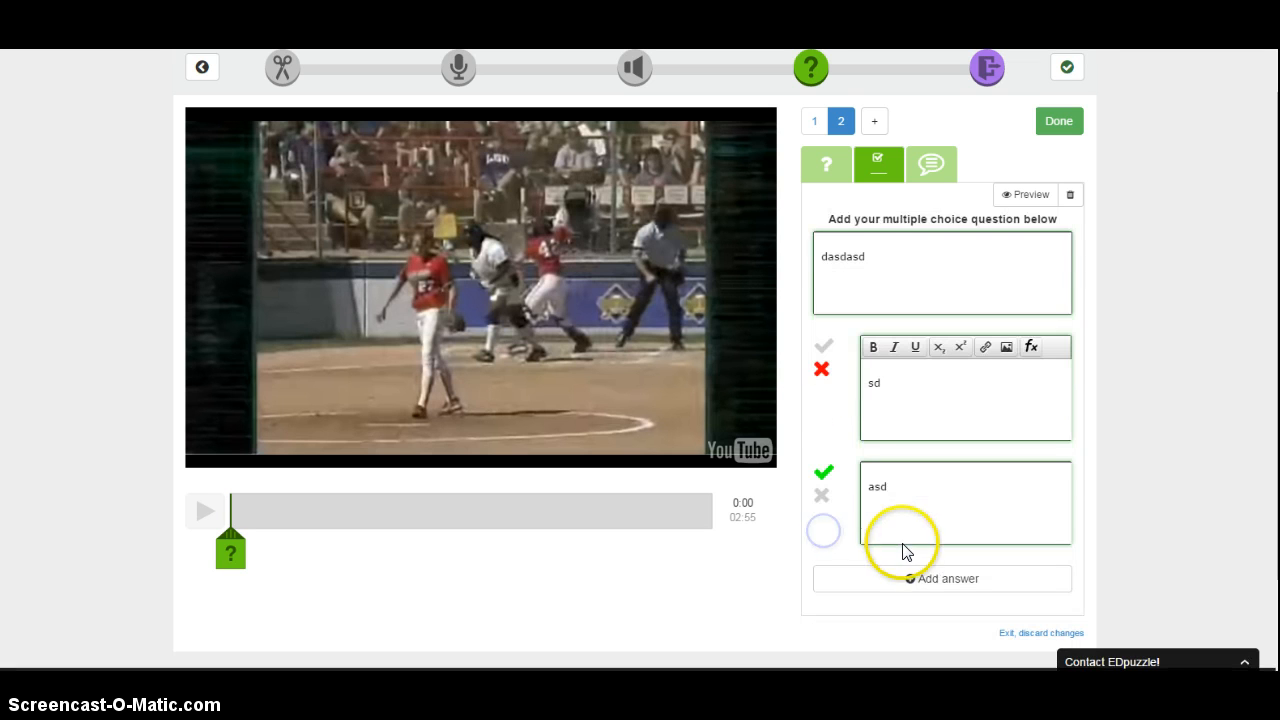
Step: Return to the first quiz item and preview its comment
left_click(816, 121)
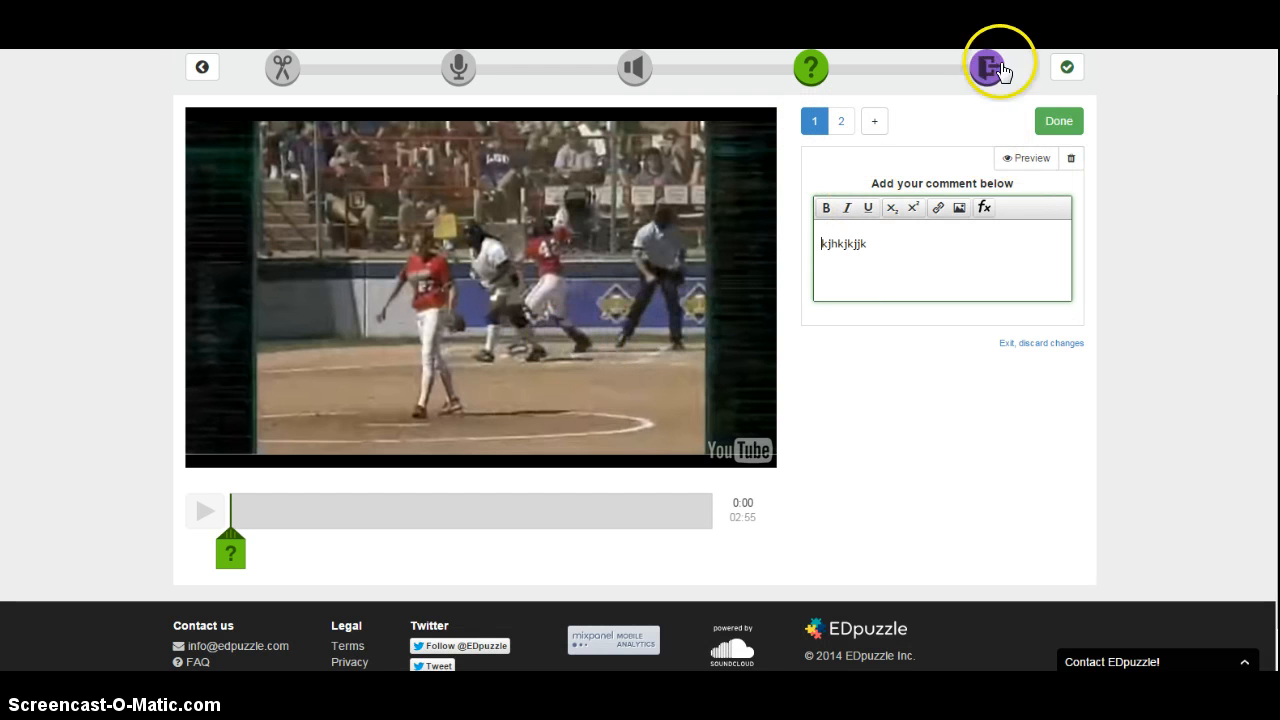
left_click(1041, 160)
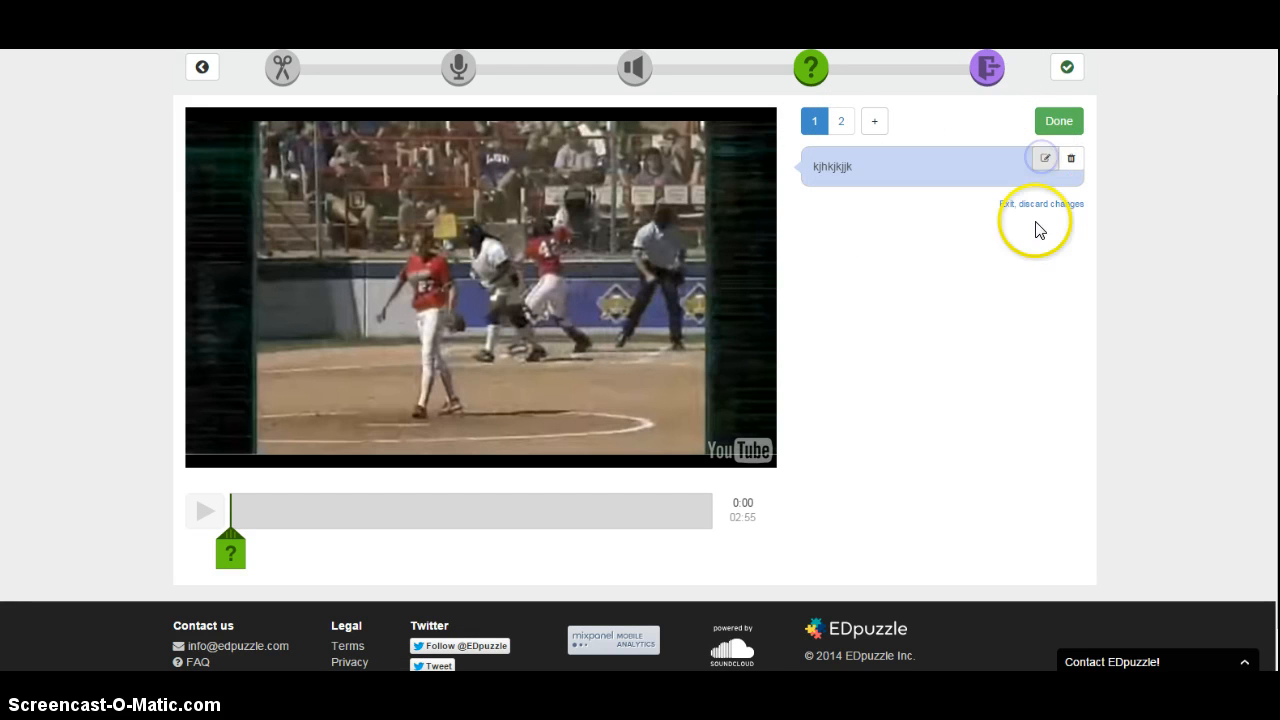
Step: Return to the second quiz item, save the quiz at 0:00, and play the video briefly past it before pausing
left_click(842, 122)
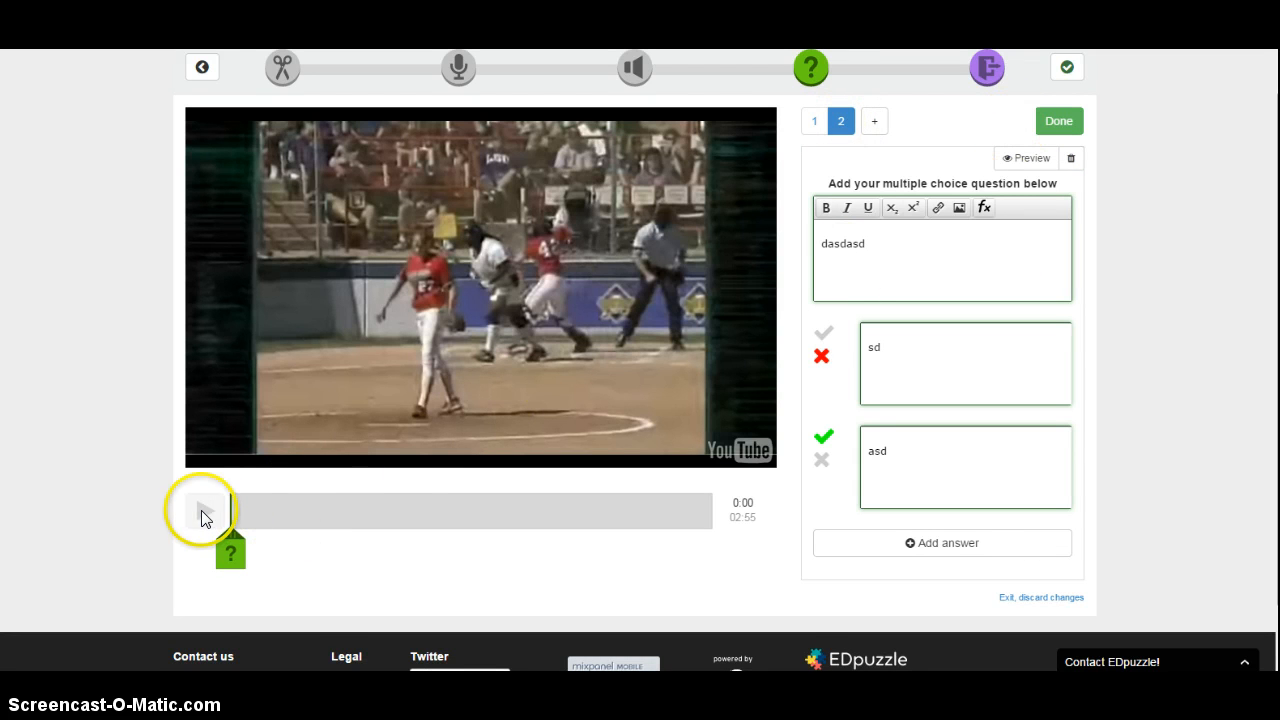
left_click(1058, 120)
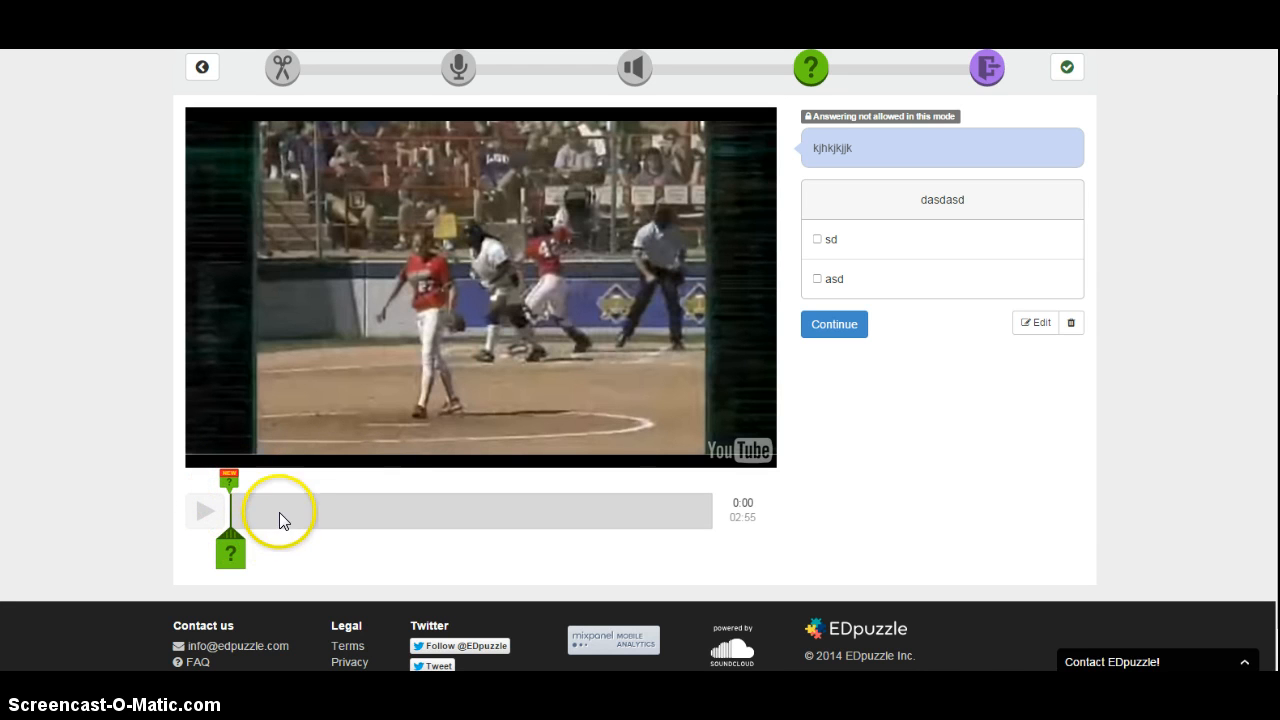
left_click(205, 516)
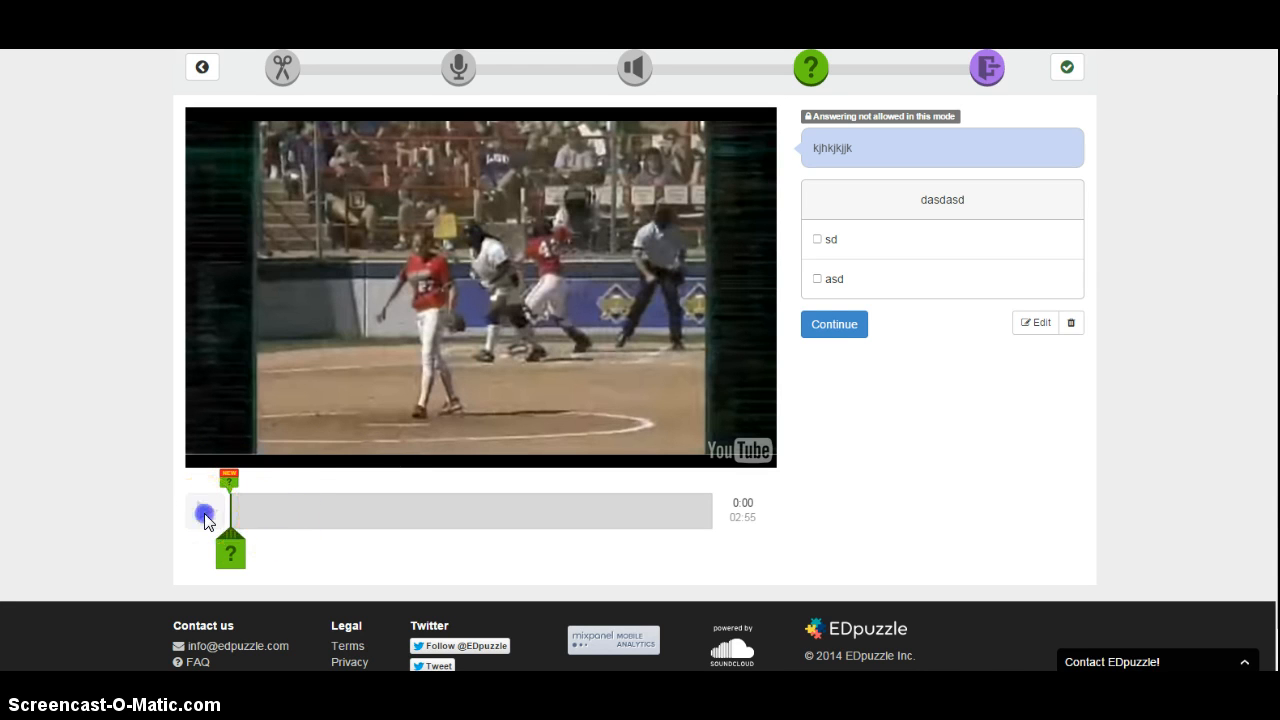
left_click(826, 328)
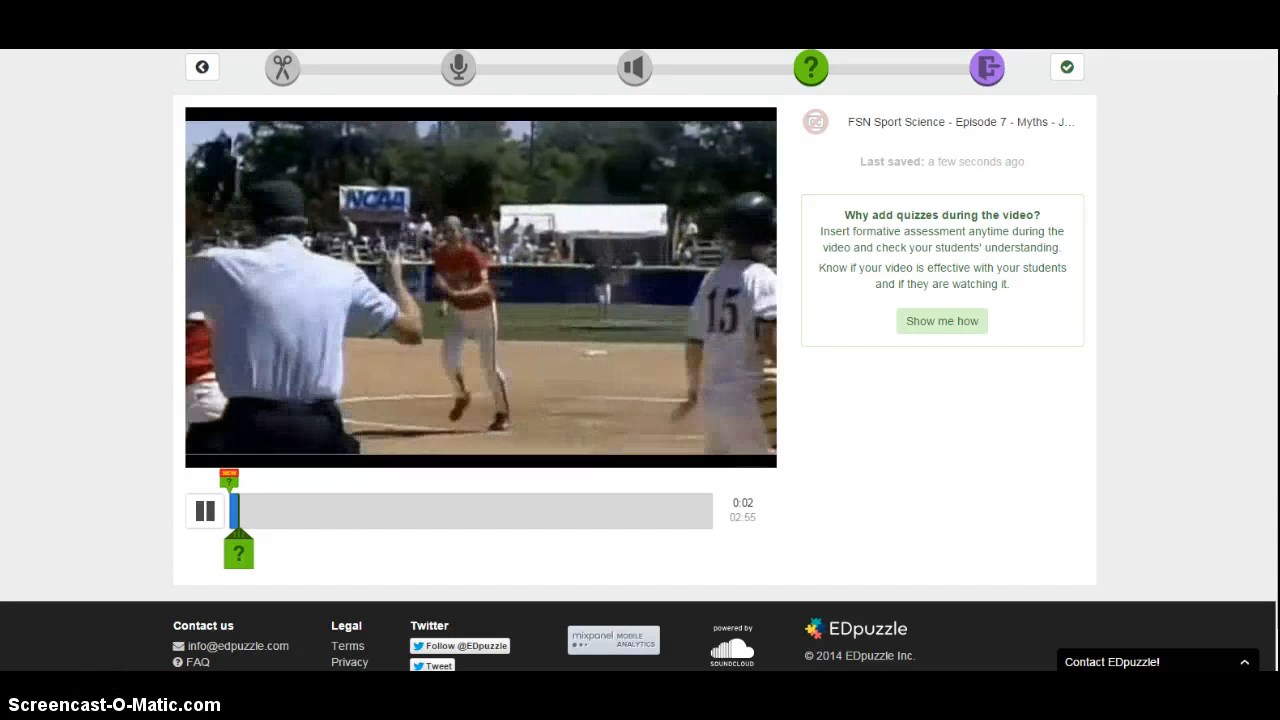
left_click(208, 513)
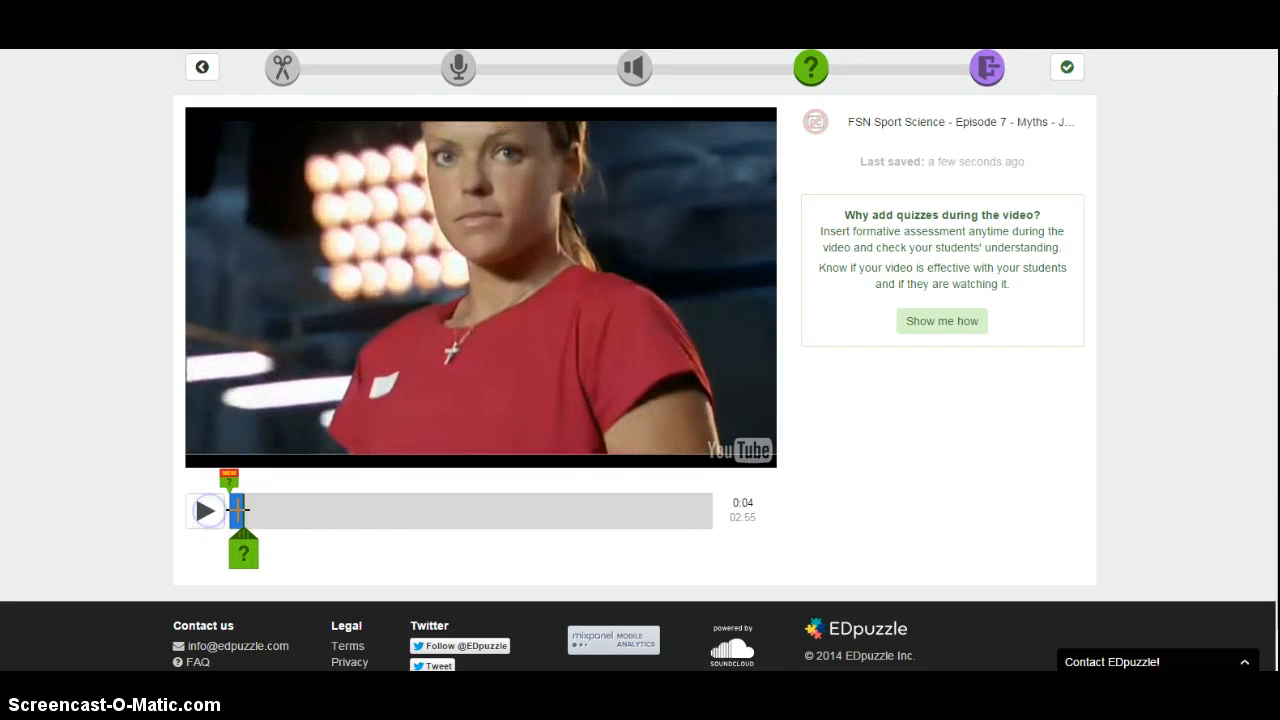
Step: Add a multiple choice question reading "sdfdsfs" at 0:31 in the video
mouse_move(251, 506)
left_mouse_down()
mouse_move(374, 517)
mouse_move(317, 511)
left_mouse_up()
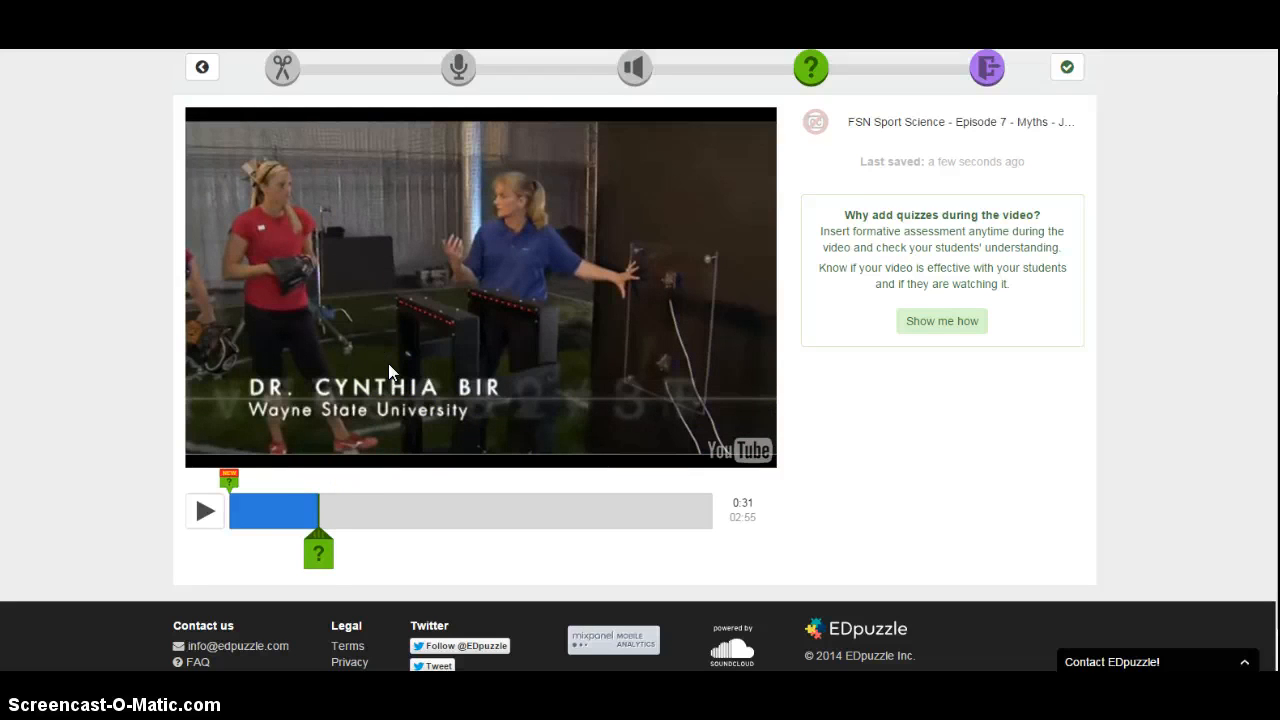
left_click(319, 551)
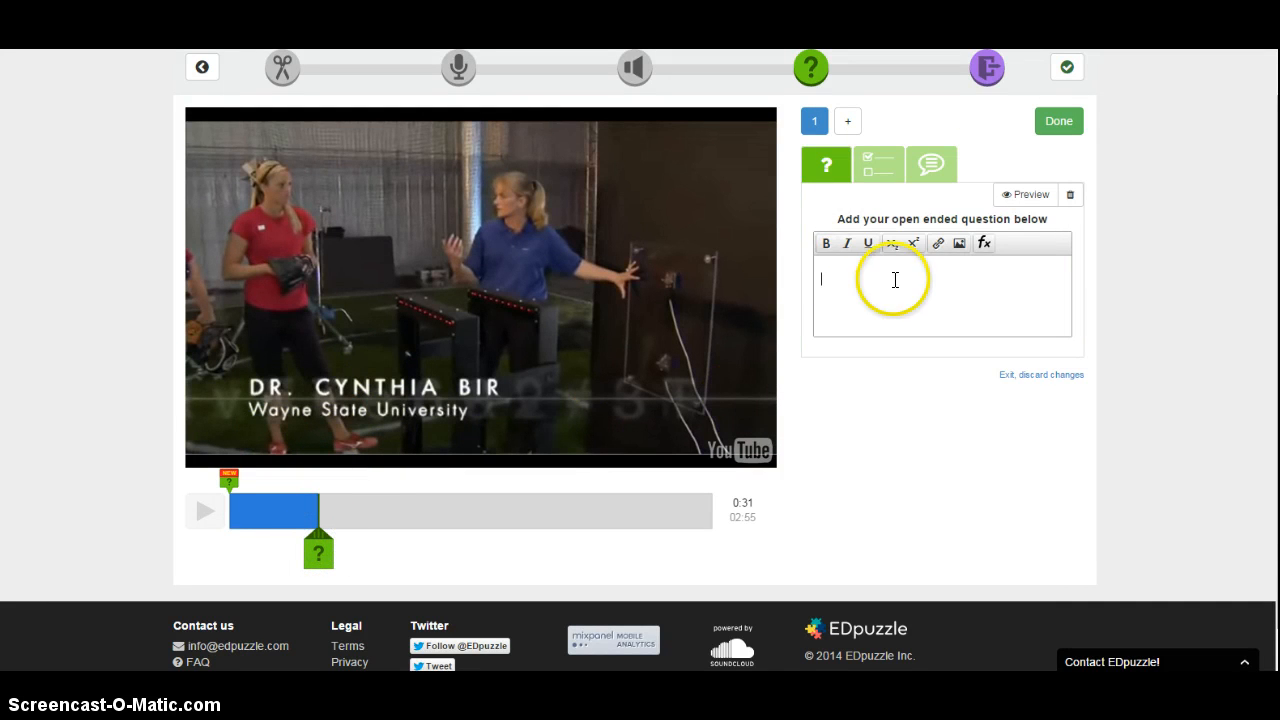
left_click(872, 172)
type("sdfdsfs")
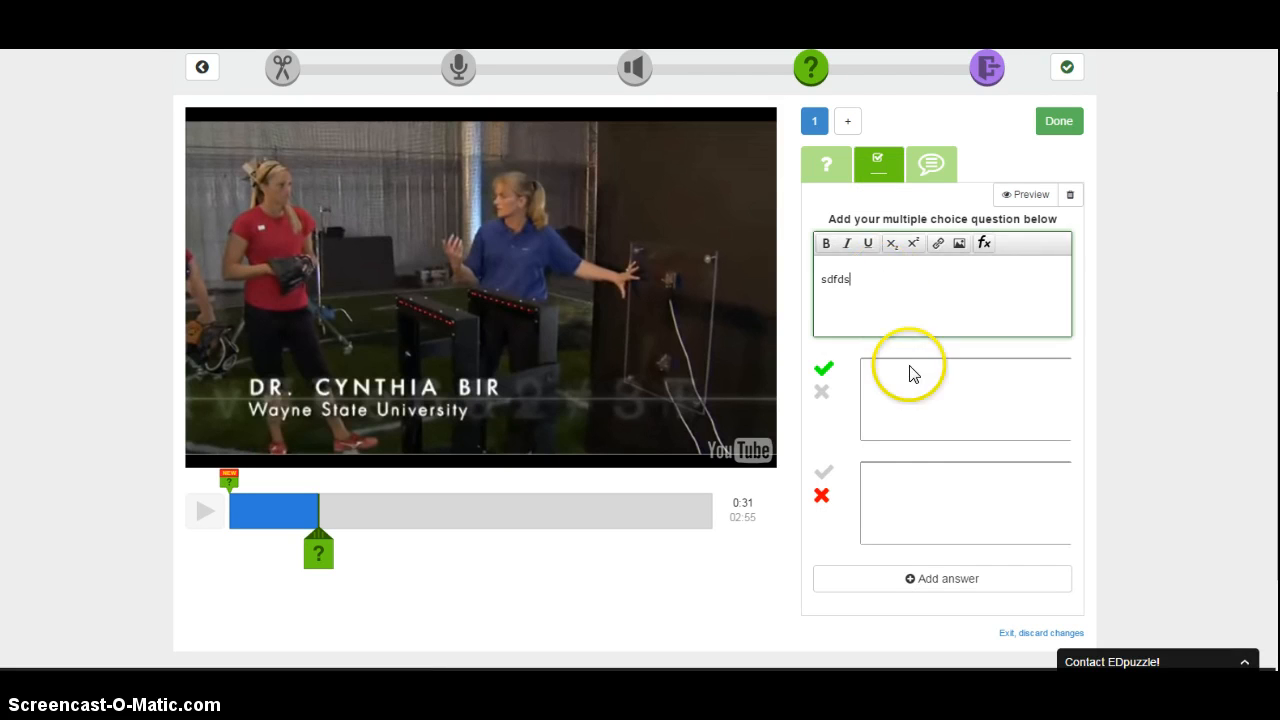
Step: Enter "d" for both the correct and the incorrect answer, and save the question at 0:31
left_click(911, 374)
type("d")
left_click(918, 472)
type("d")
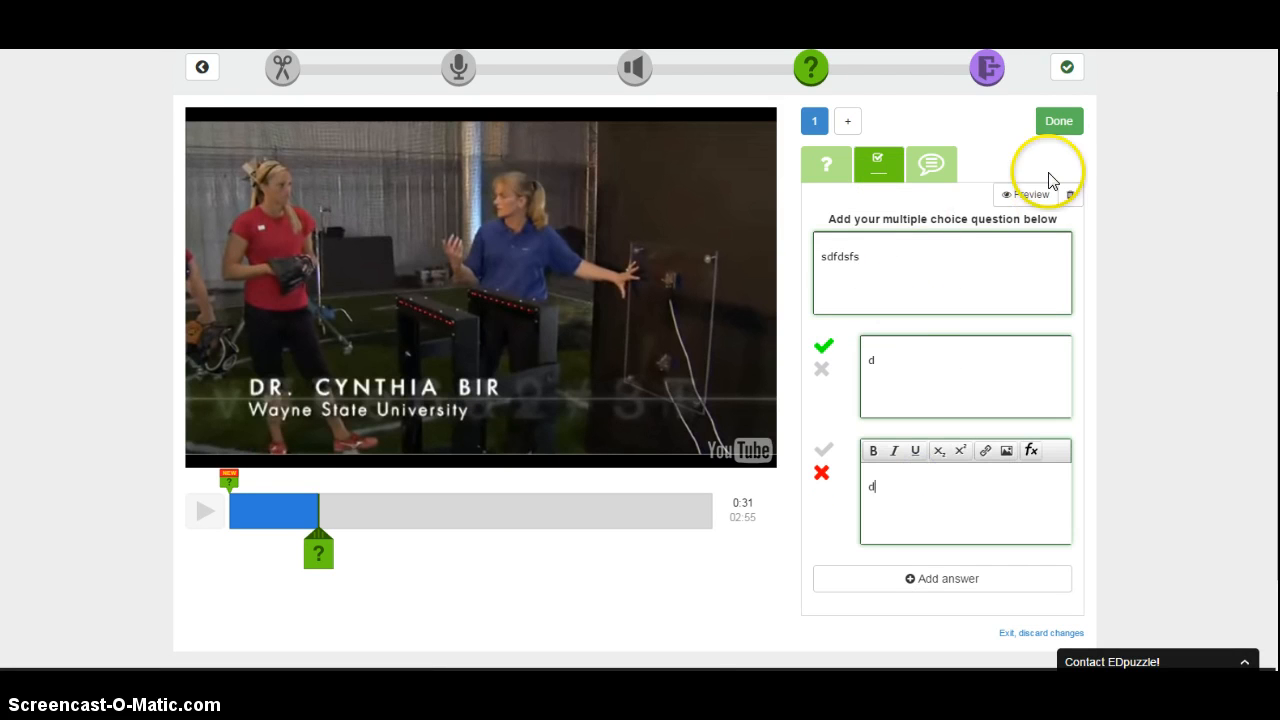
left_click(1050, 122)
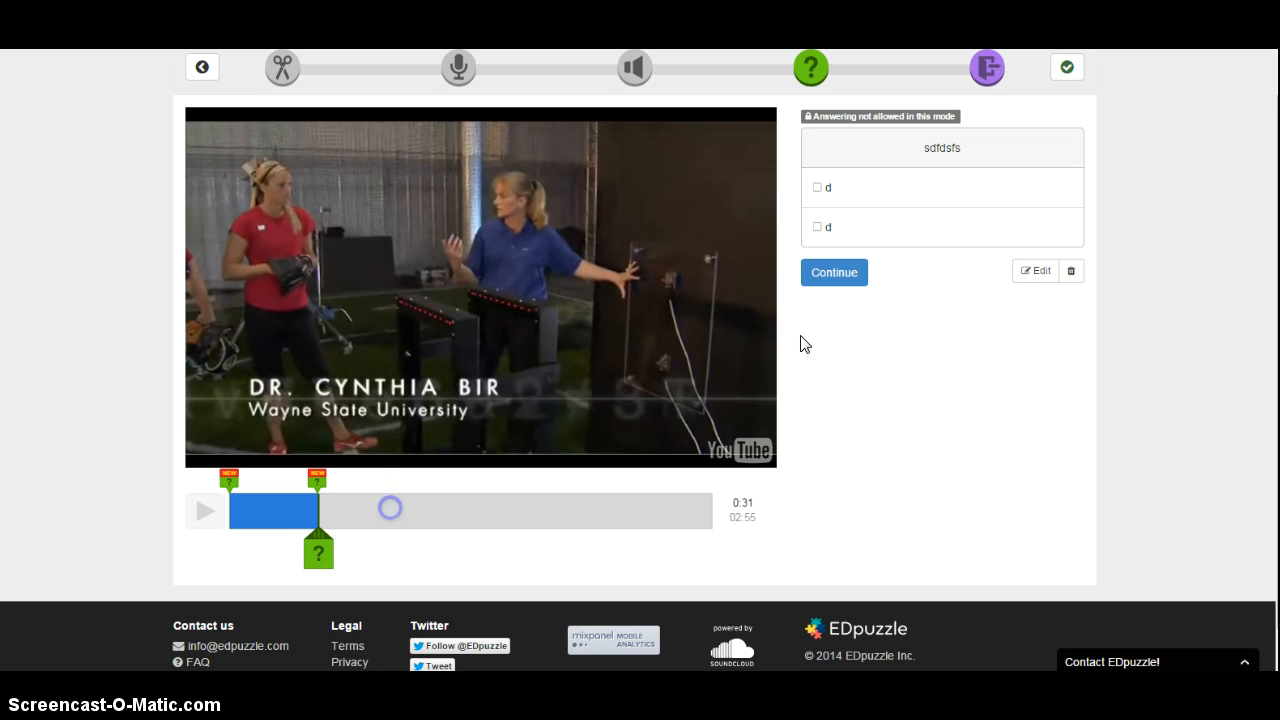
Step: Add an open ended question reading "dsfdsfds" at about 01:26 in the video and save it
left_click(826, 276)
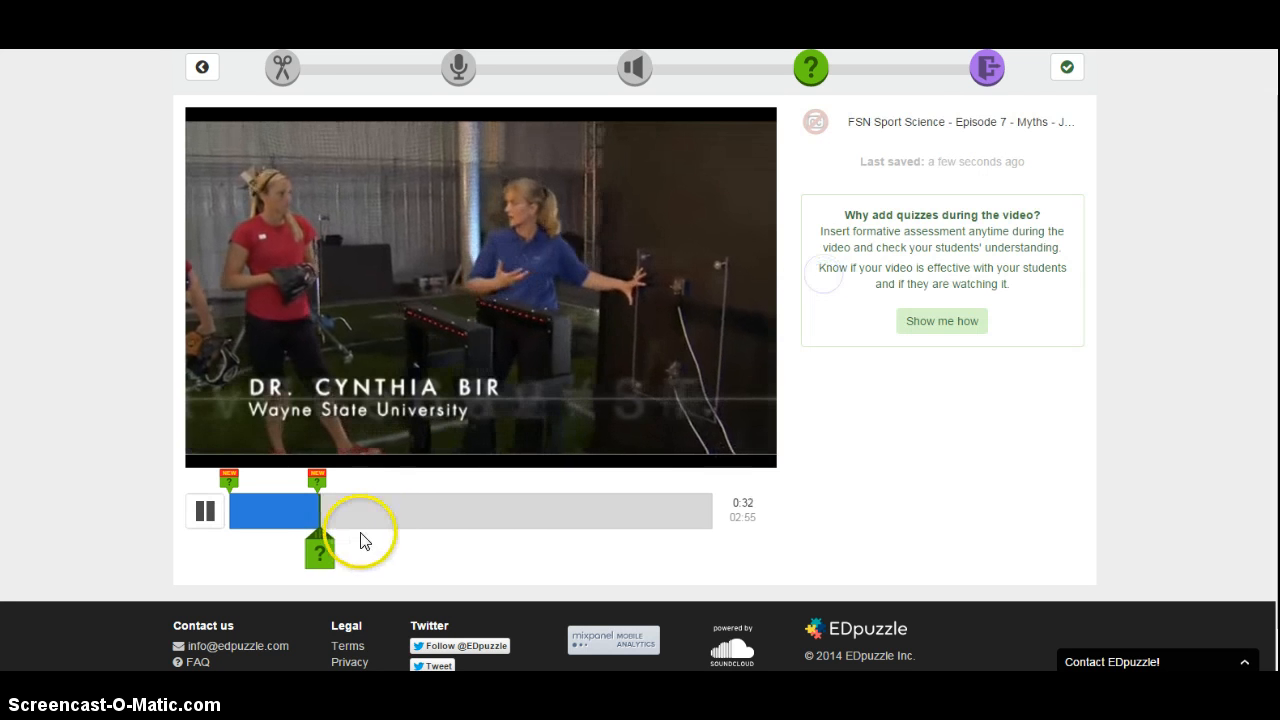
left_click(457, 508)
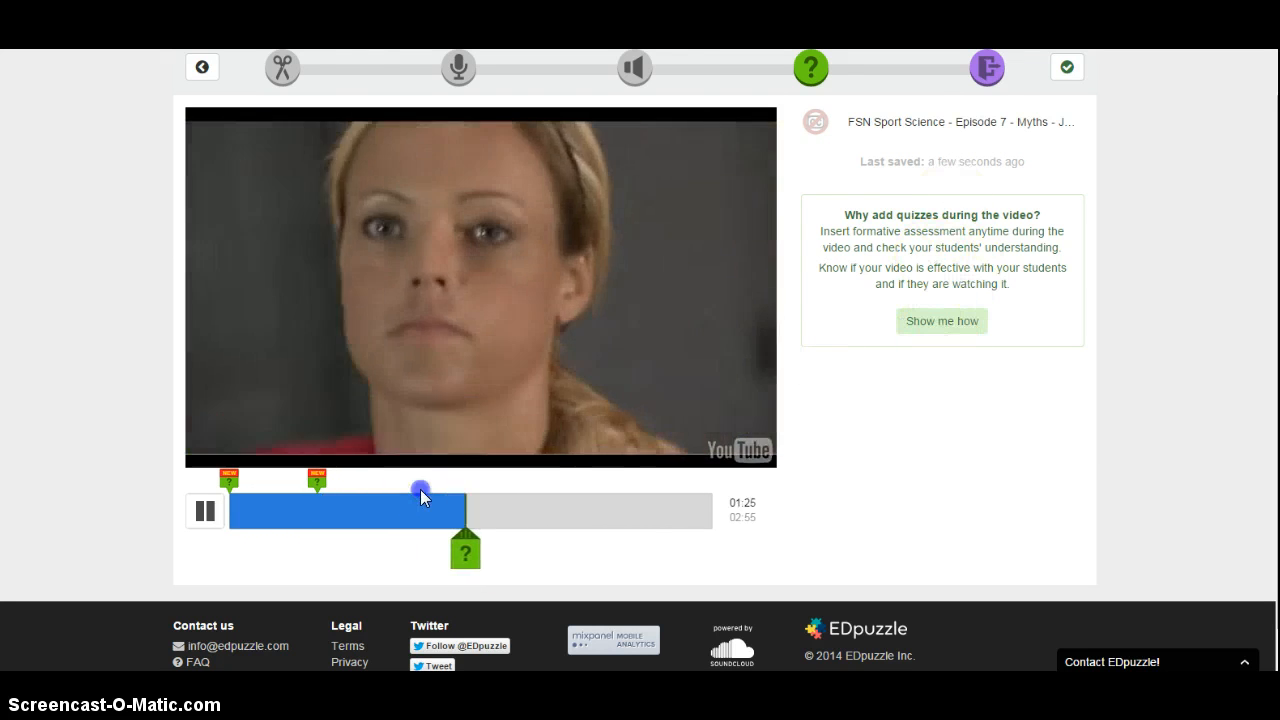
left_click(470, 550)
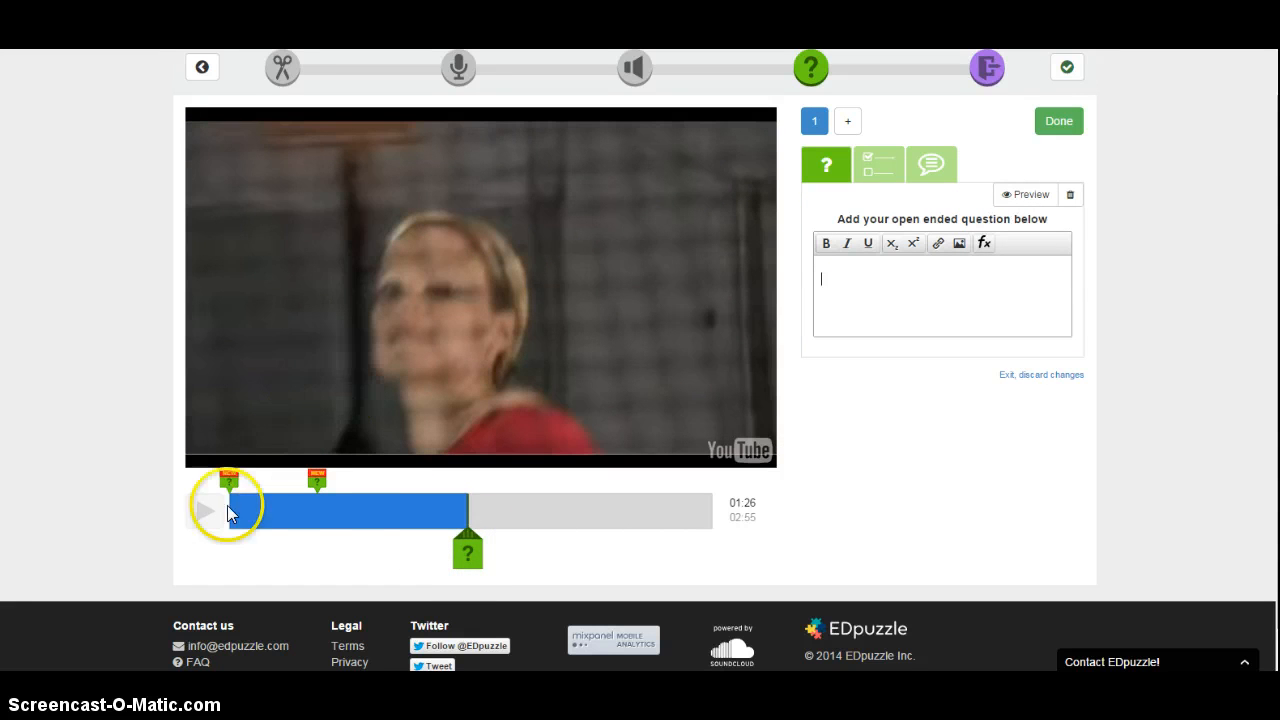
left_click(437, 552)
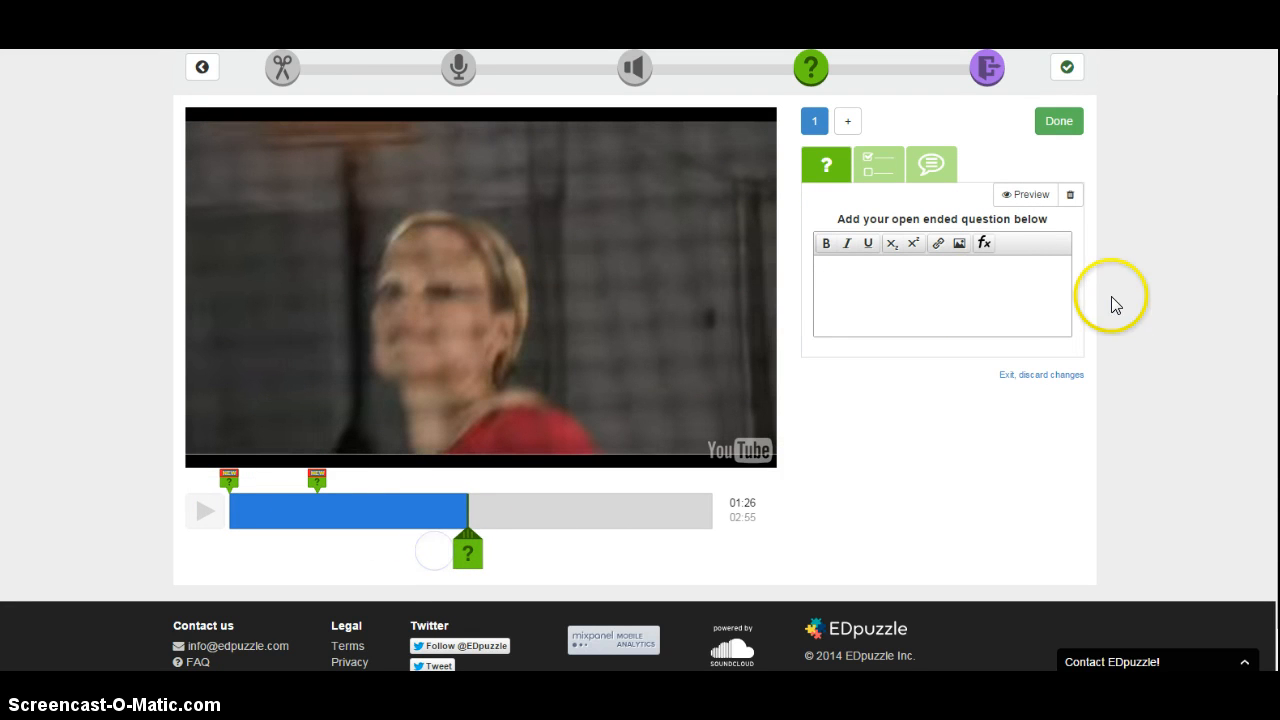
left_click(855, 292)
type("dsfdsfds")
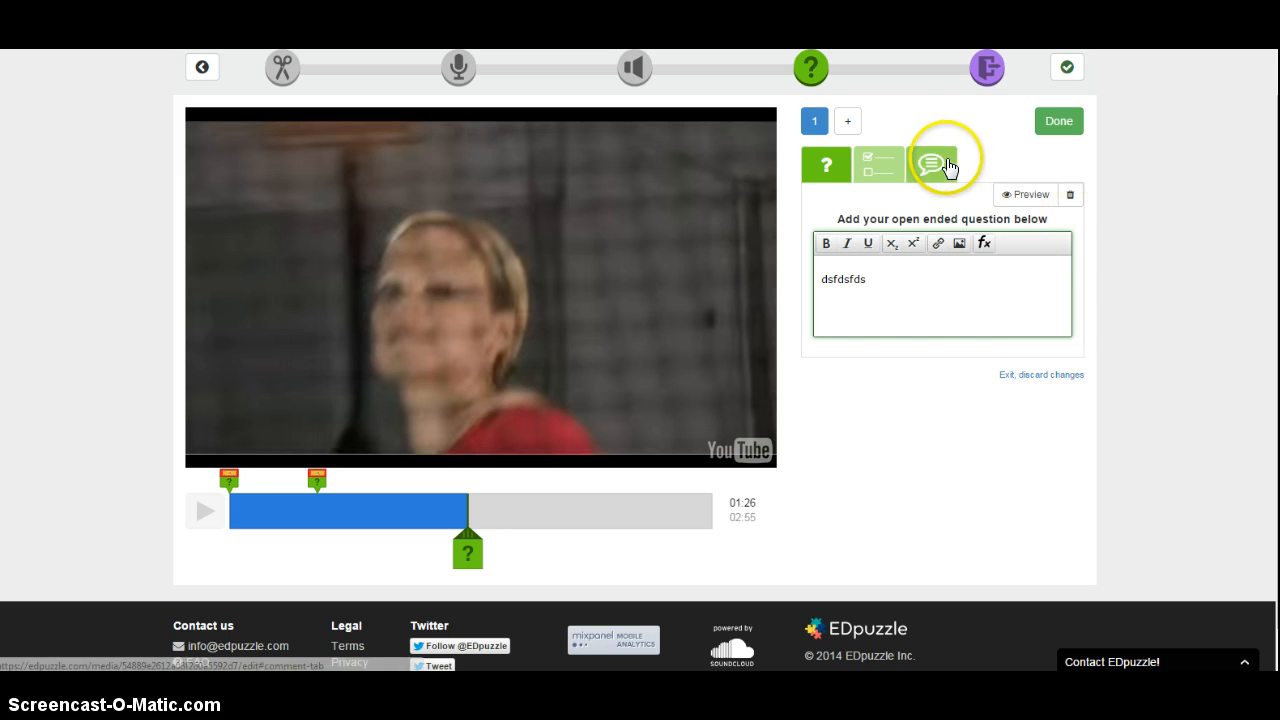
left_click(1059, 122)
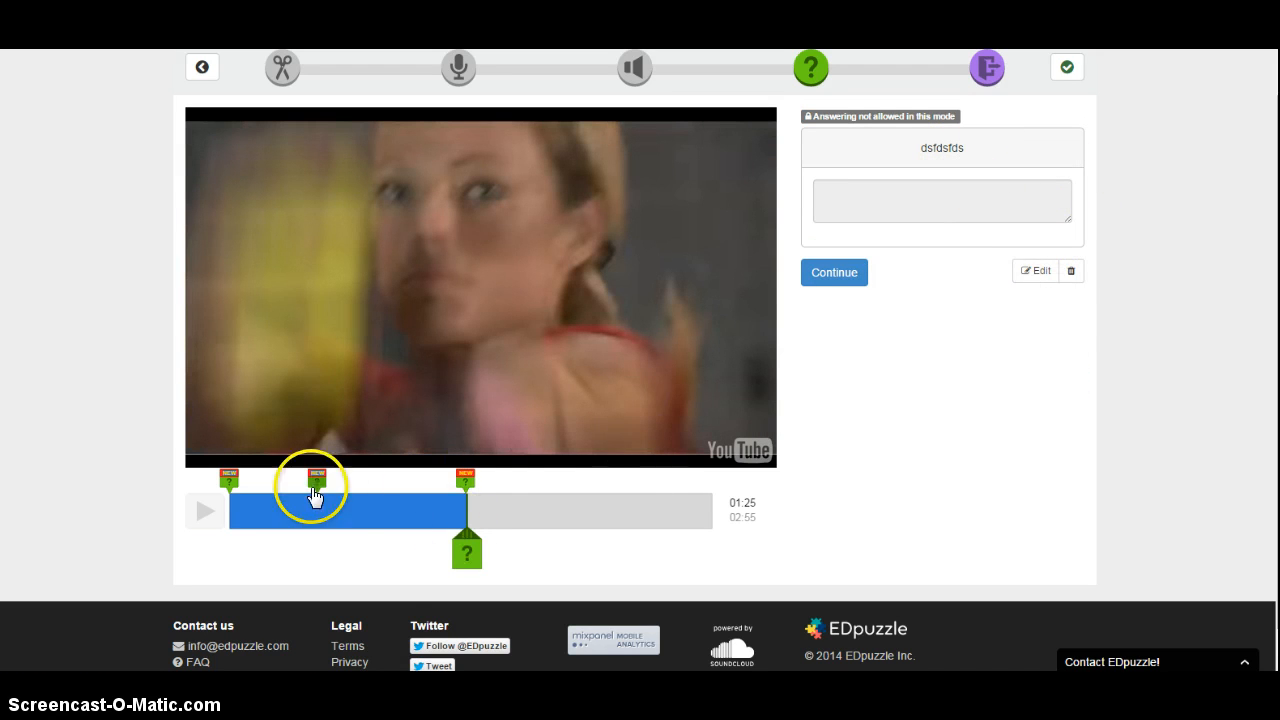
Step: Delete the multiple choice question placed at 0:31
left_click(317, 481)
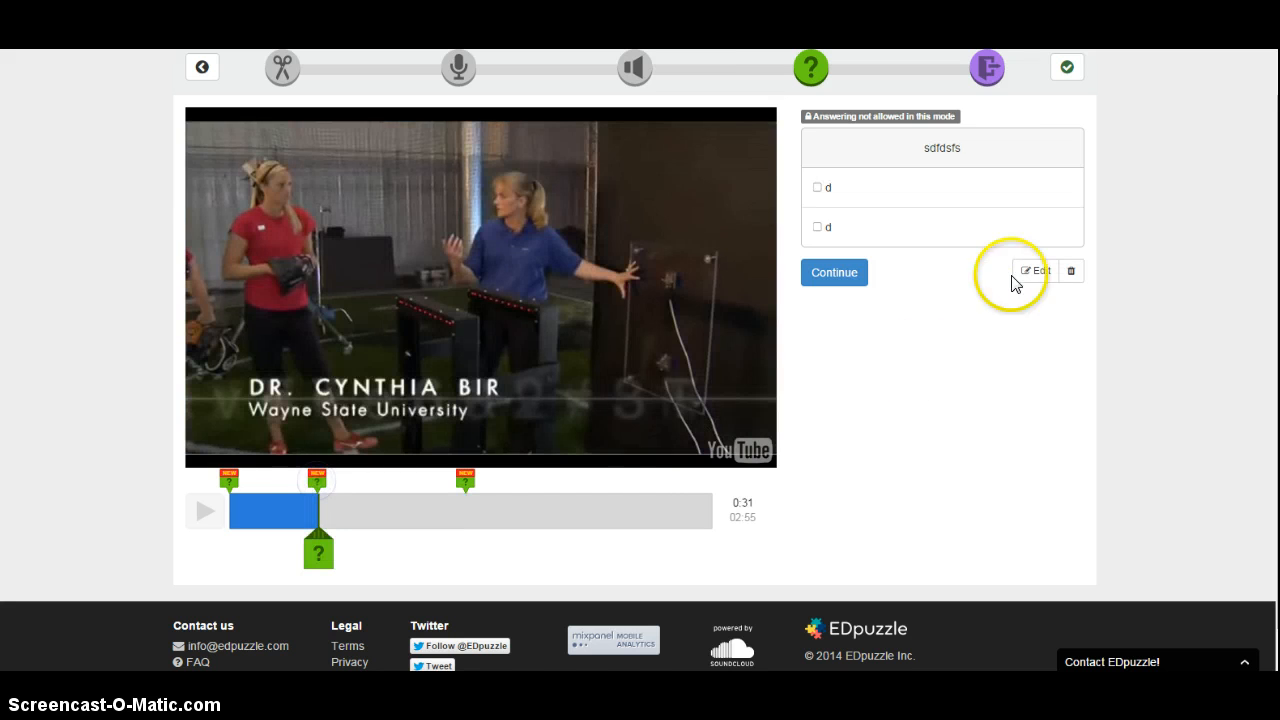
left_click(1070, 271)
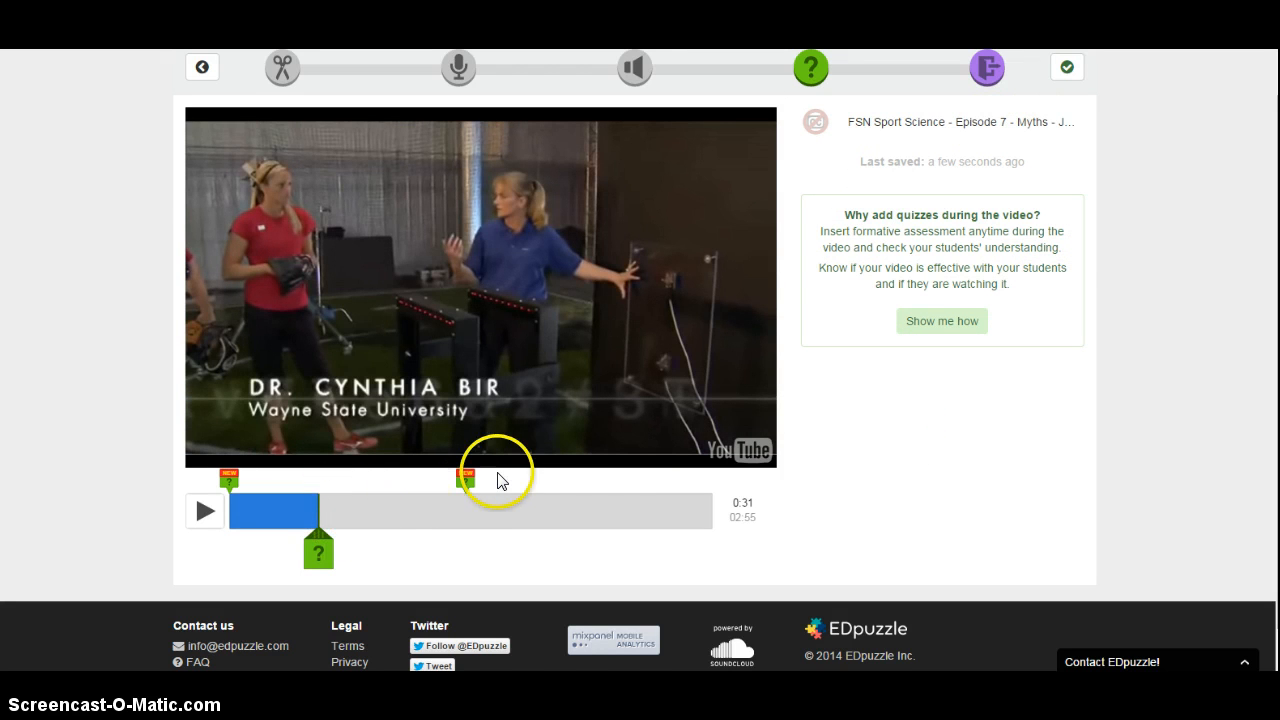
Step: Reopen the quiz at 0:00 for editing, review its comment and multiple choice question, and close the editor
left_click(229, 480)
left_click(1036, 323)
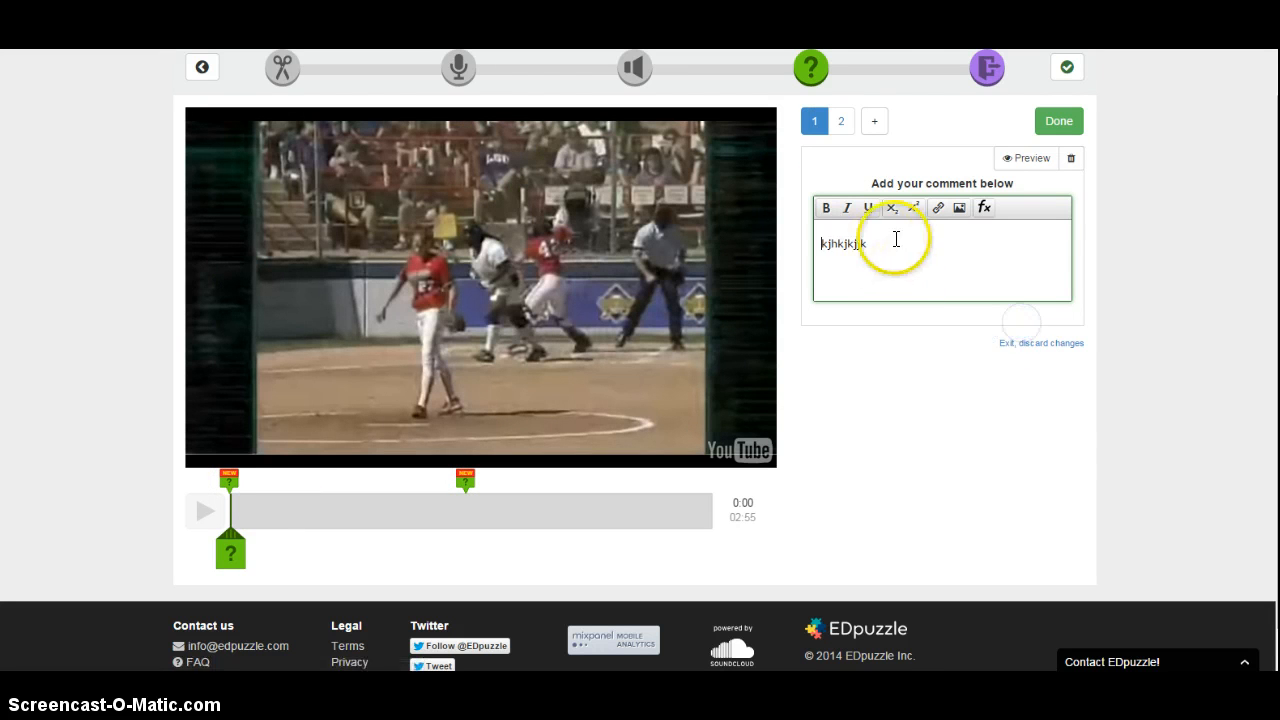
left_click(845, 124)
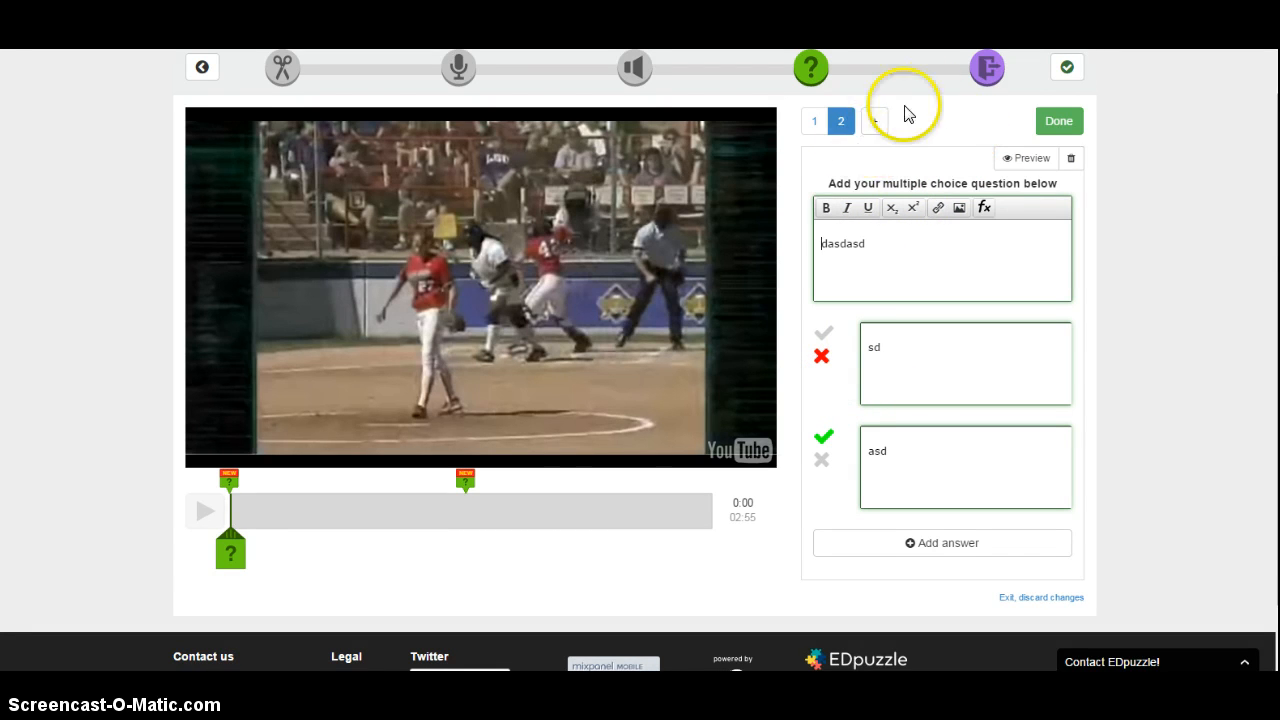
left_click(1052, 121)
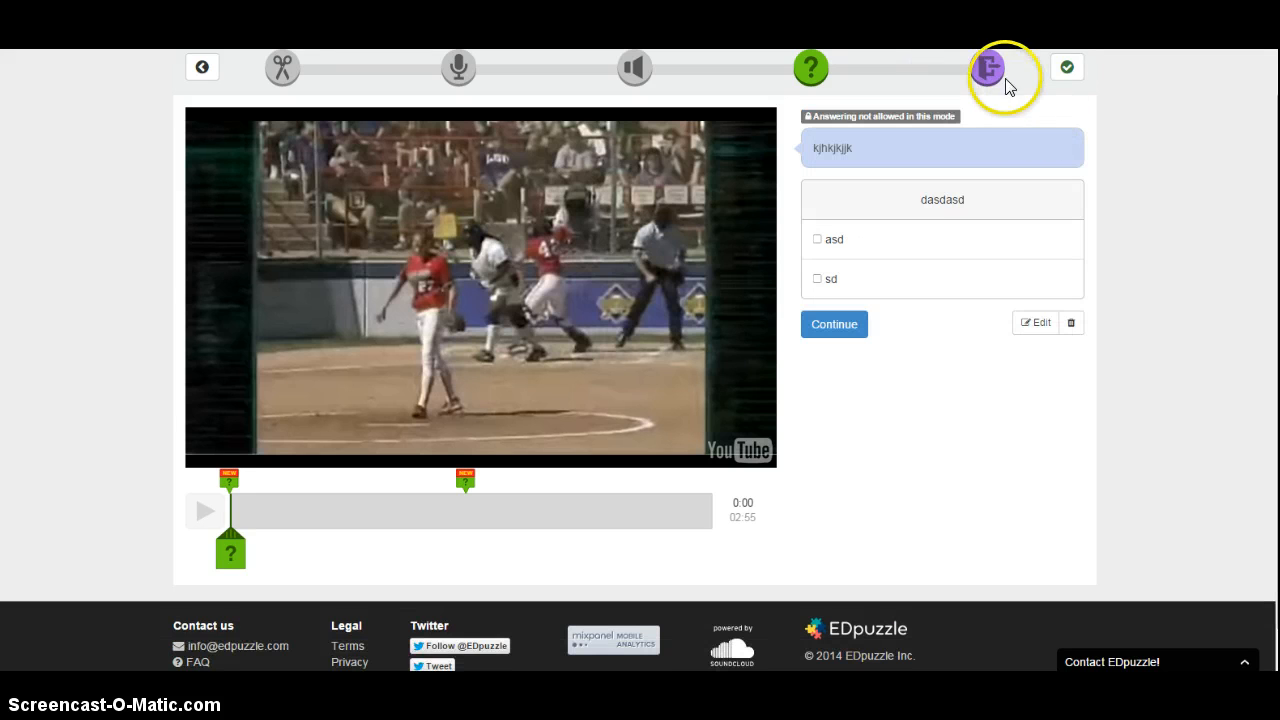
Step: Finish the lesson, add the tags "softball" and "baseball" to its information summary, and save and exit
left_click(1067, 70)
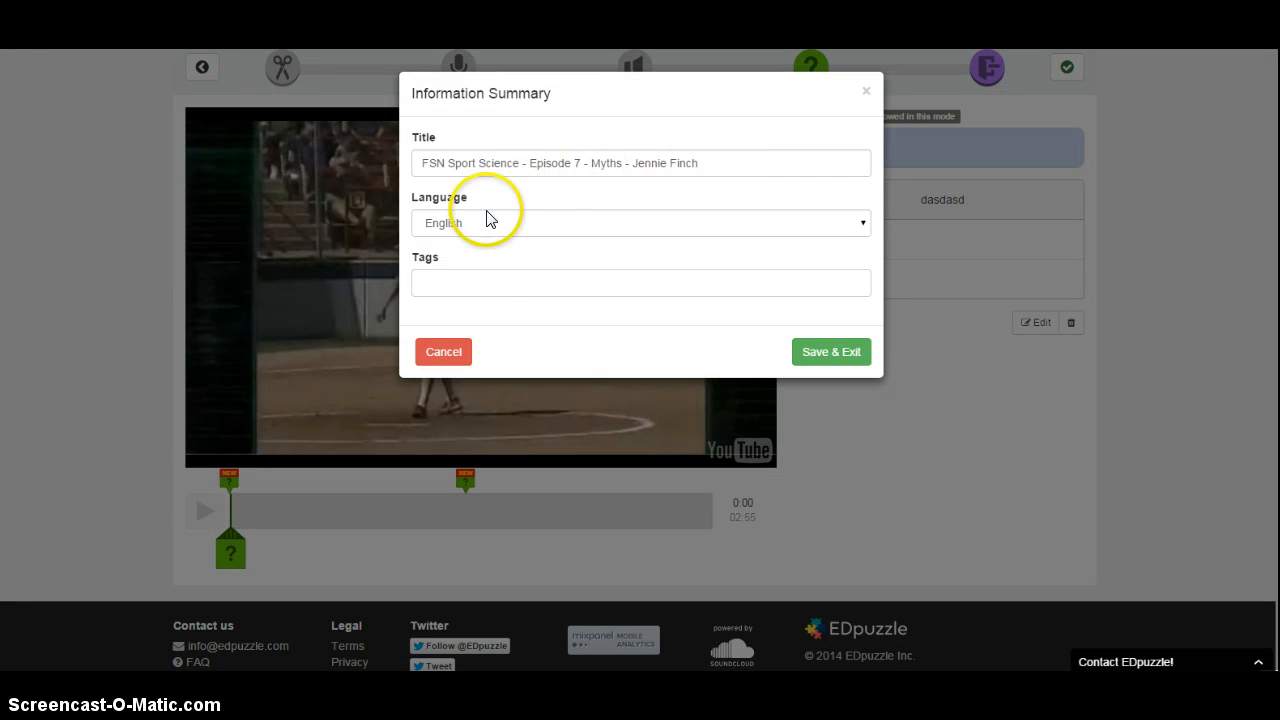
left_click(479, 282)
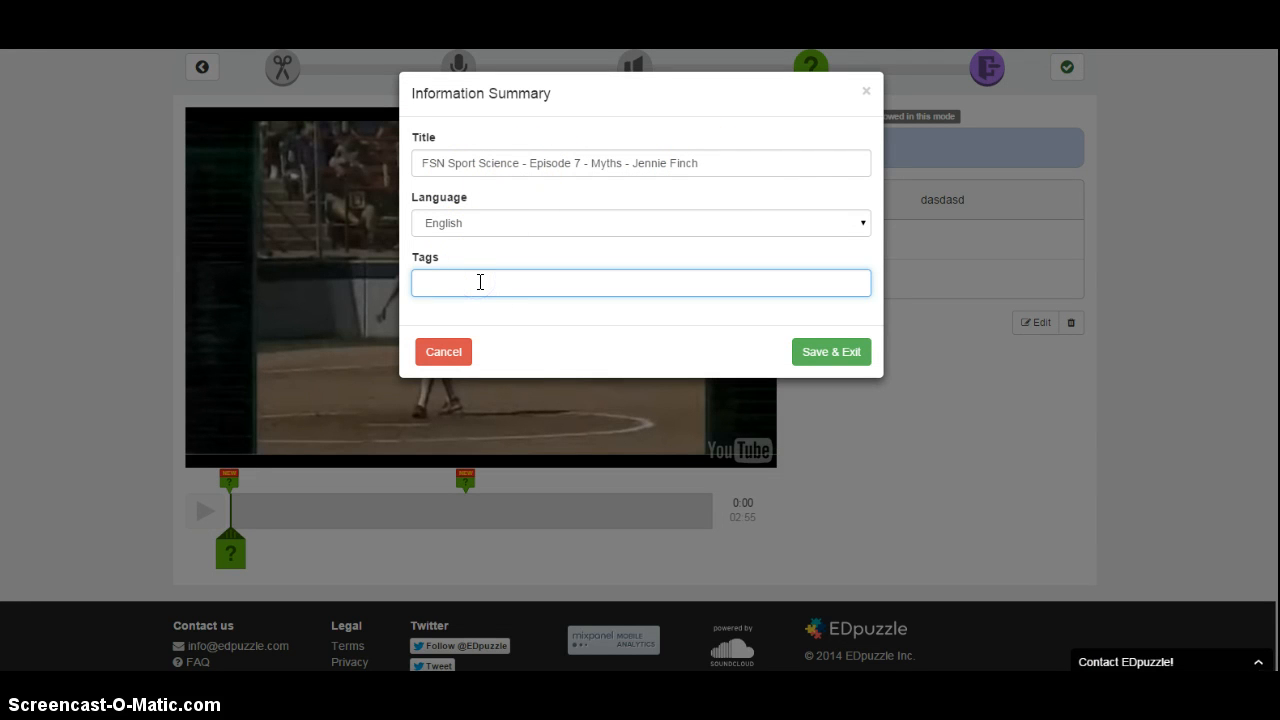
type("softb")
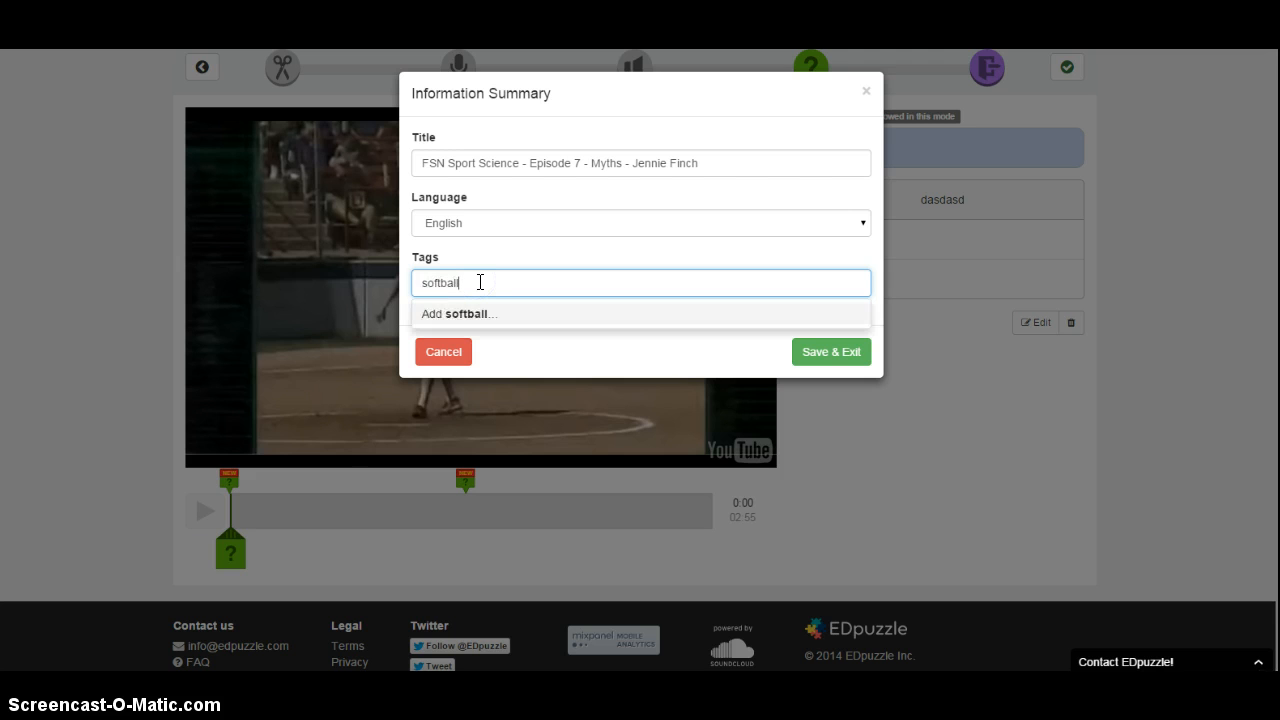
type("all")
key("Return")
type("baseball")
left_click(480, 316)
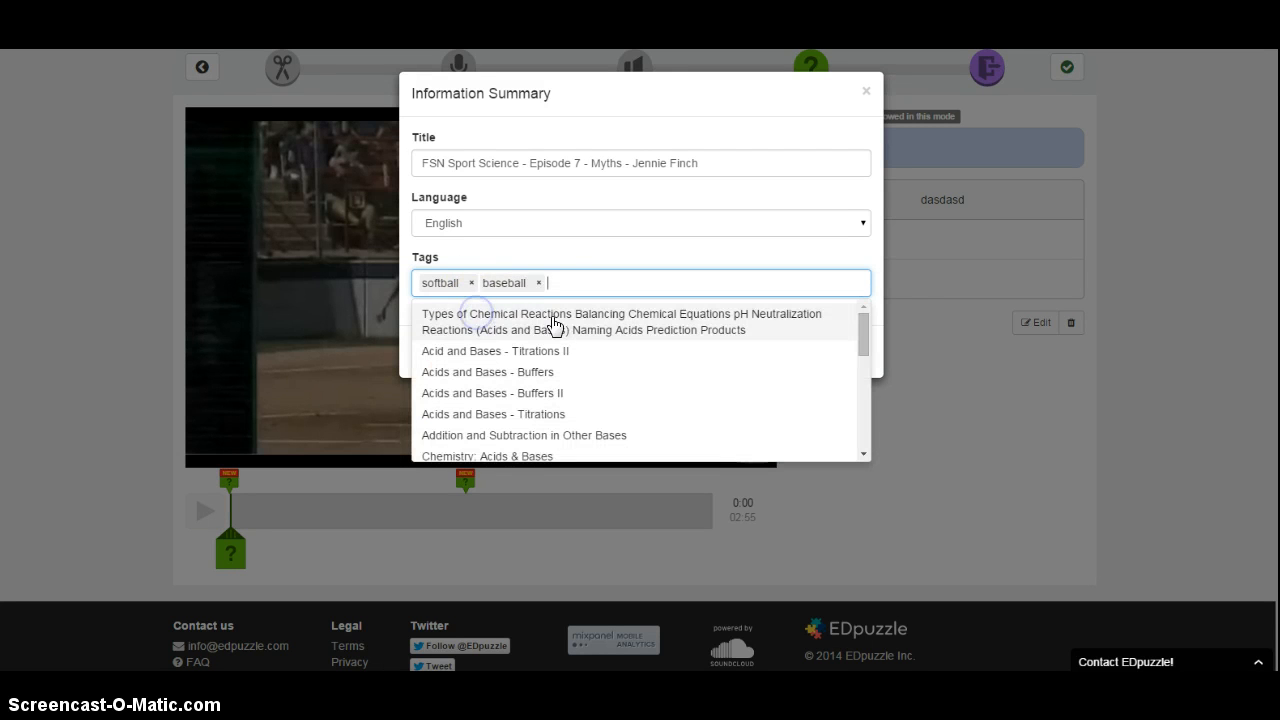
left_click(739, 268)
left_click(821, 364)
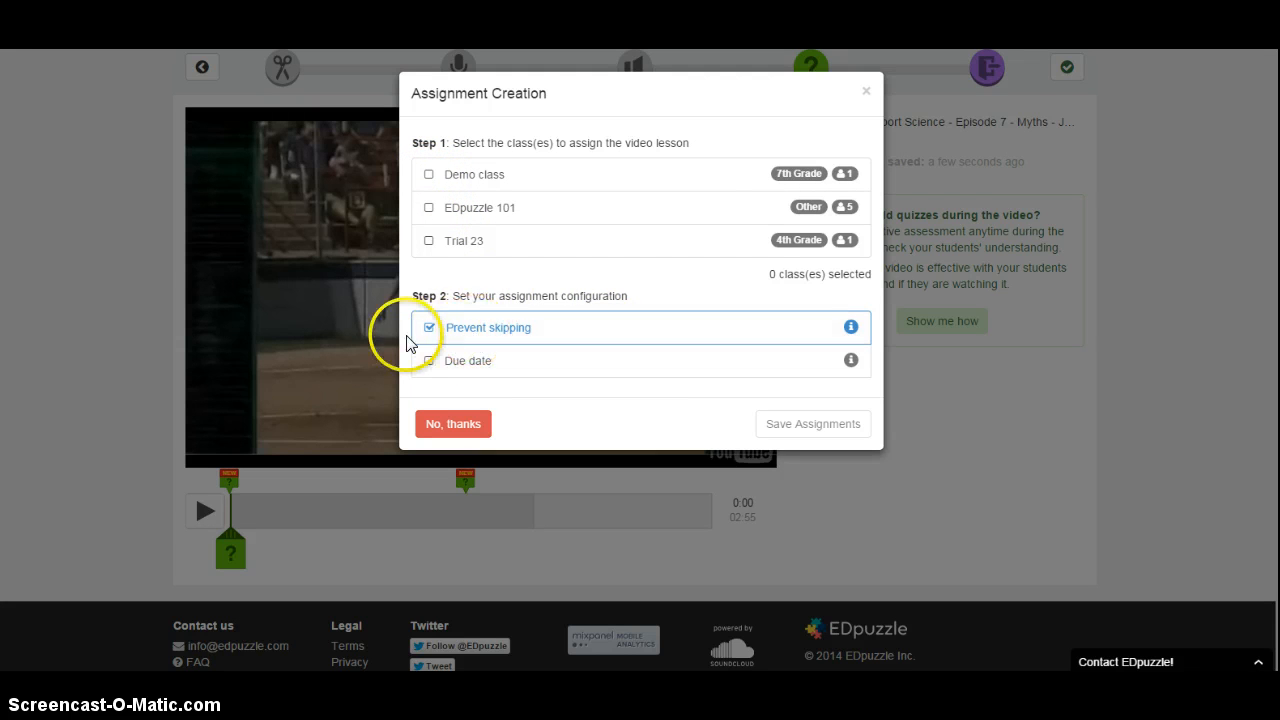
Step: Assign the lesson to Demo class with a due date of Thu Dec 11, 2014, and save the assignment
left_click(430, 362)
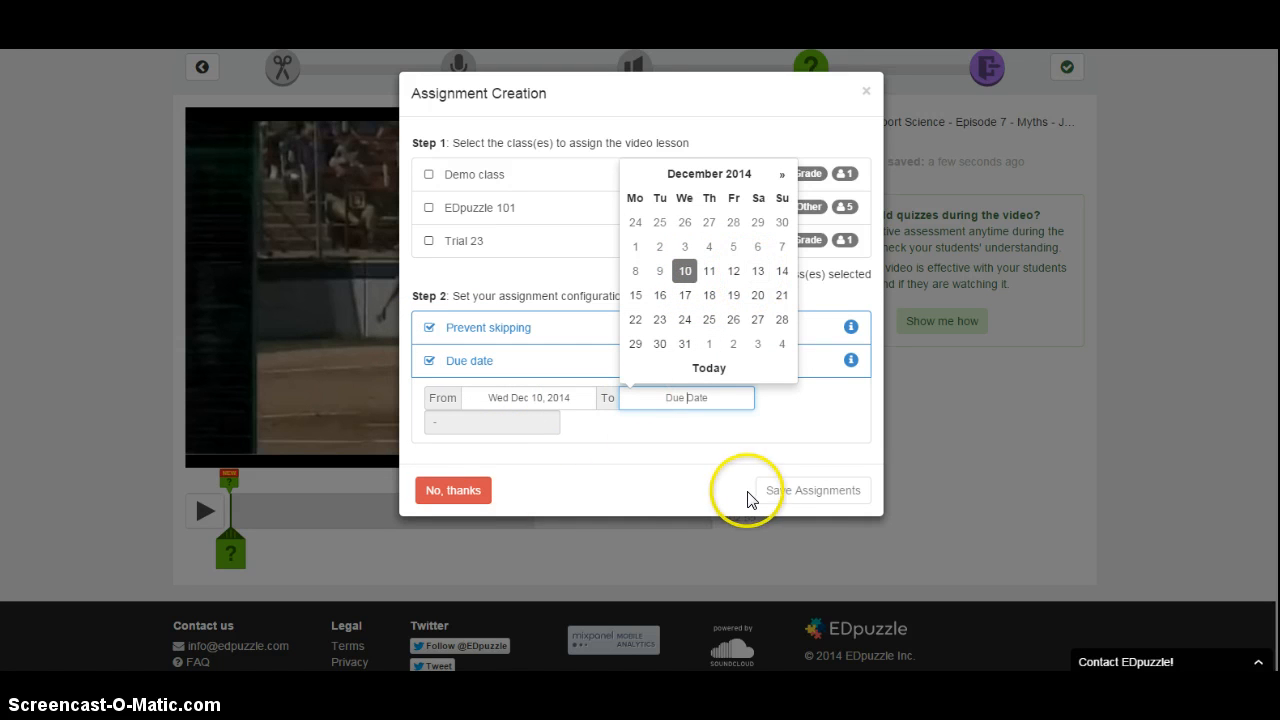
left_click(684, 271)
left_click(655, 398)
left_click(709, 271)
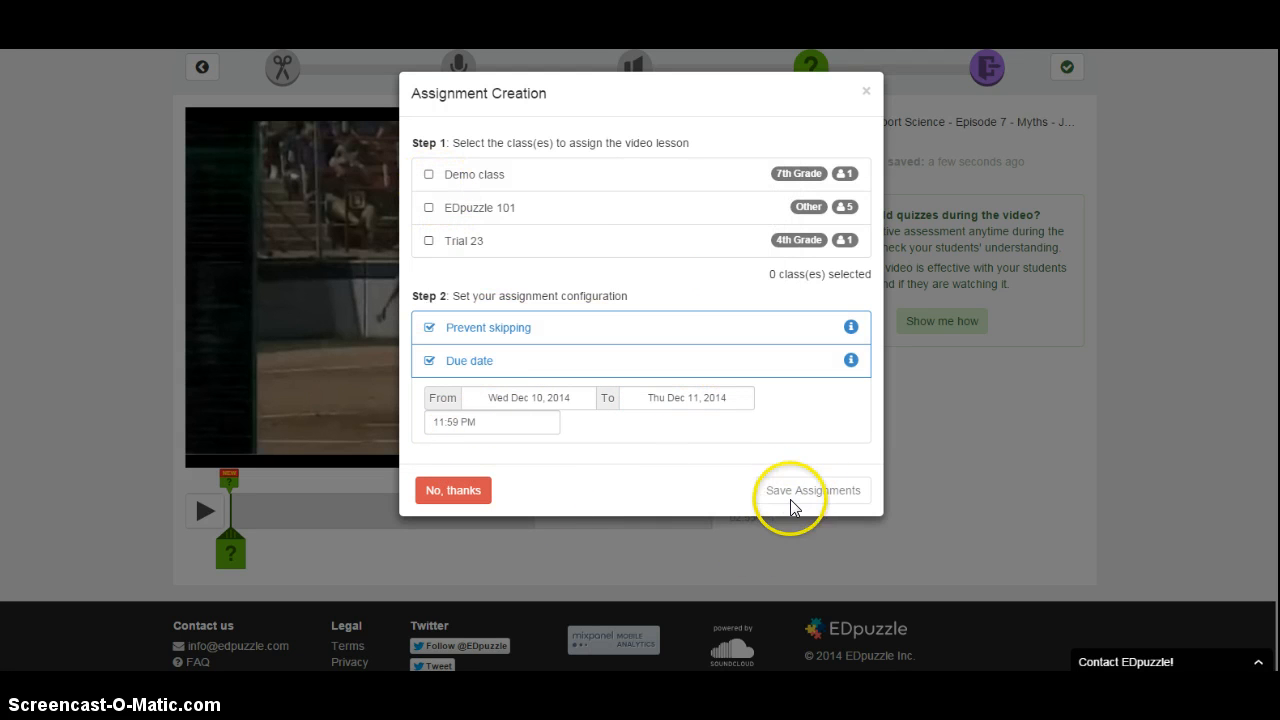
left_click(429, 174)
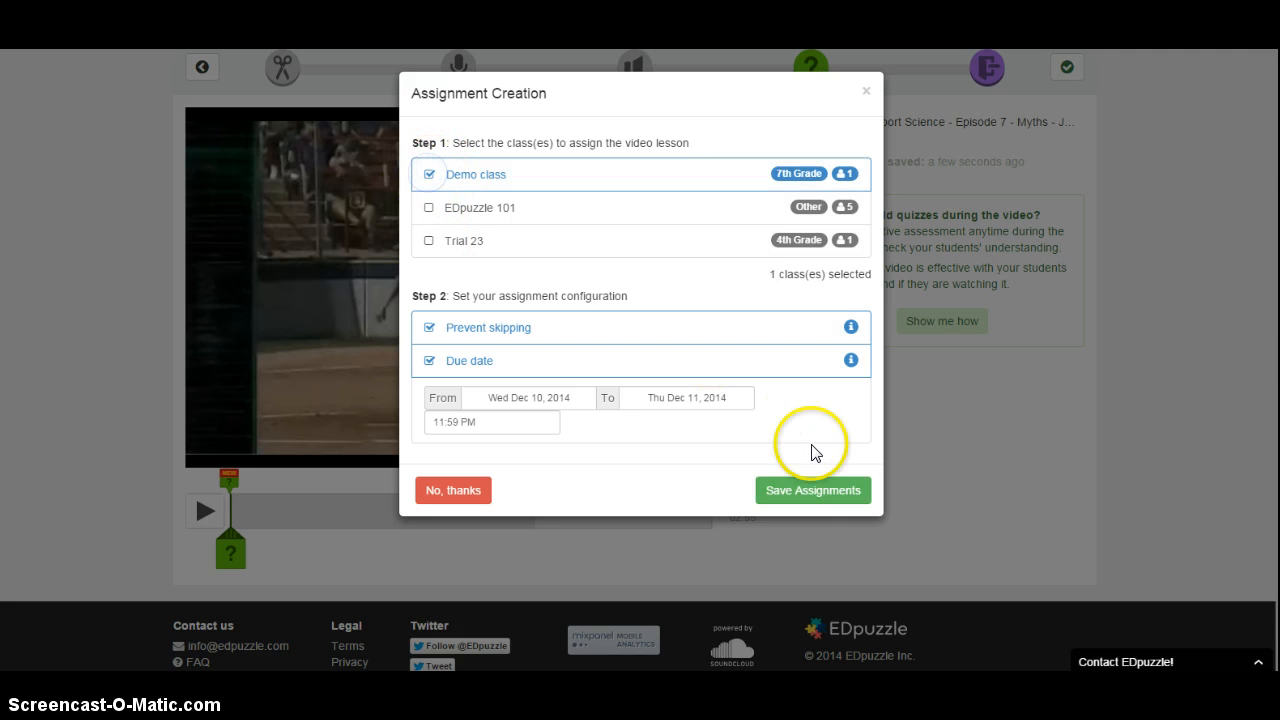
left_click(812, 490)
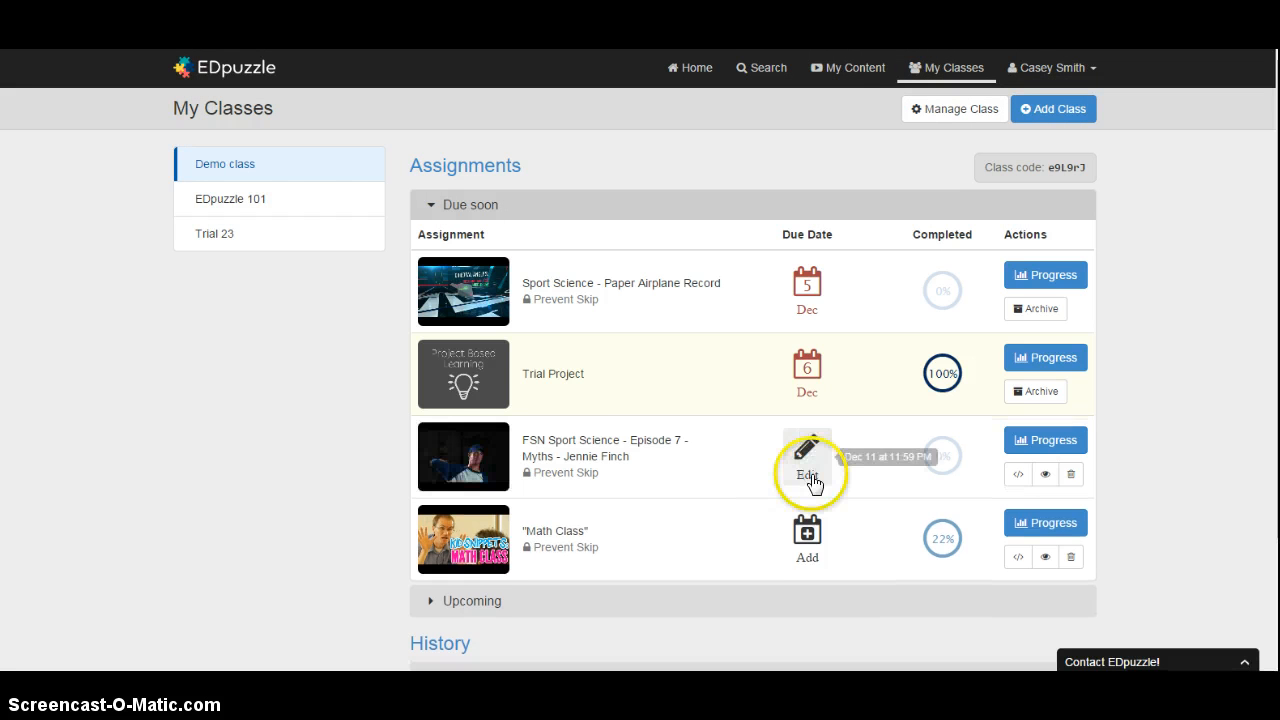